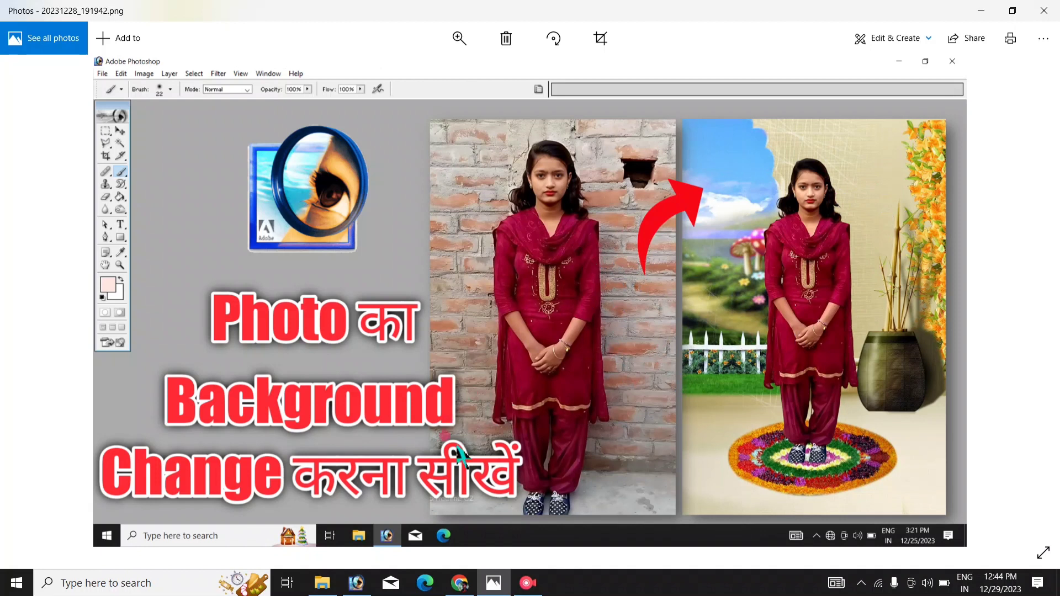
- Bring Photoshop forward, move out (14).jpg's window left, and switch between it and pxfuel (3).jpg
{"action": "left_click", "coordinate": [357, 584]}
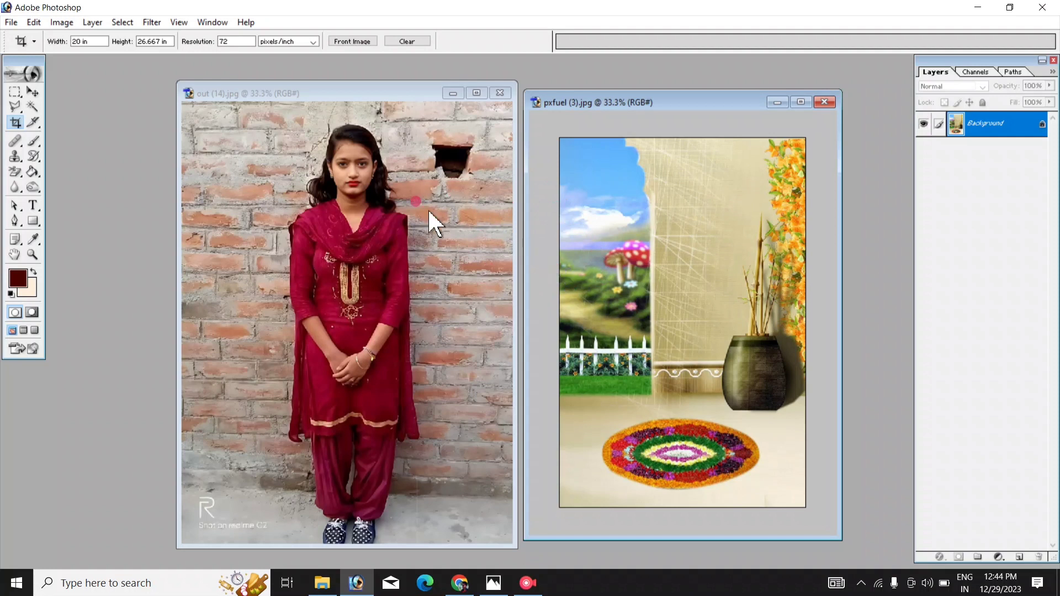
{"action": "left_click_drag", "start_coordinate": [343, 88], "coordinate": [261, 82]}
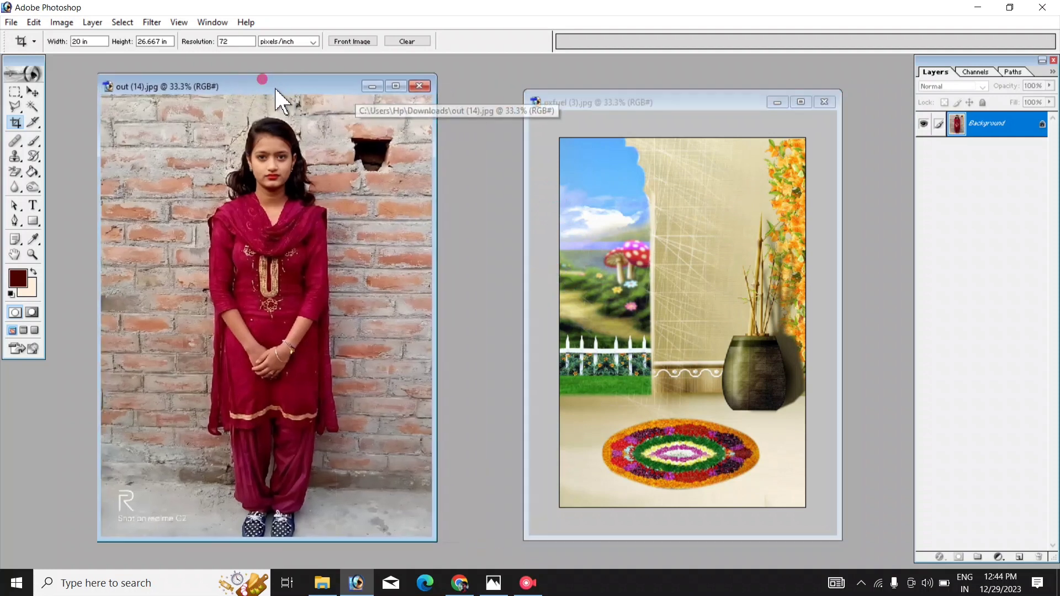
{"action": "left_click", "coordinate": [651, 103]}
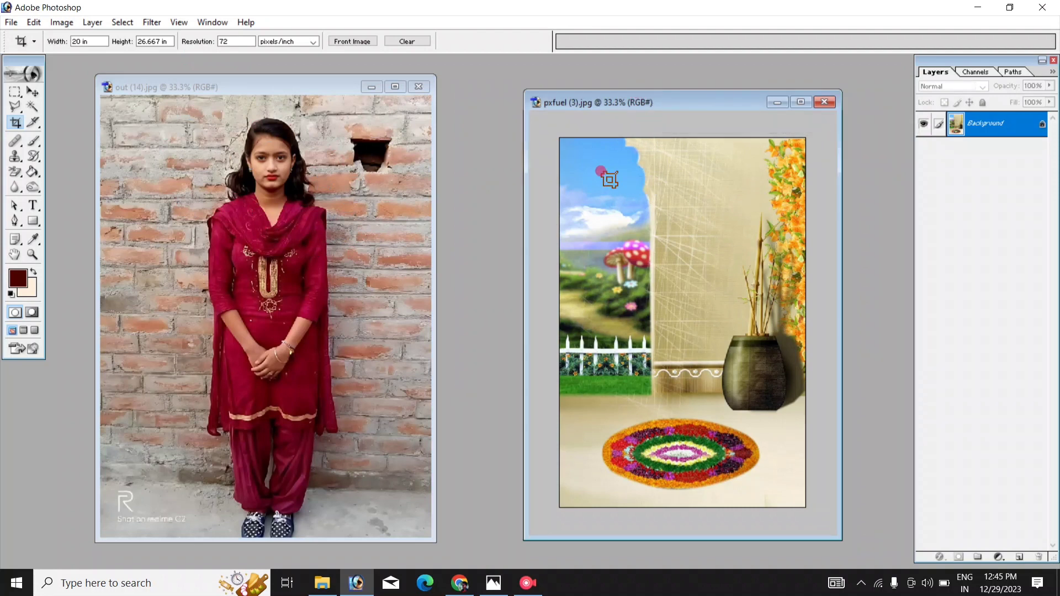
{"action": "left_click", "coordinate": [230, 96]}
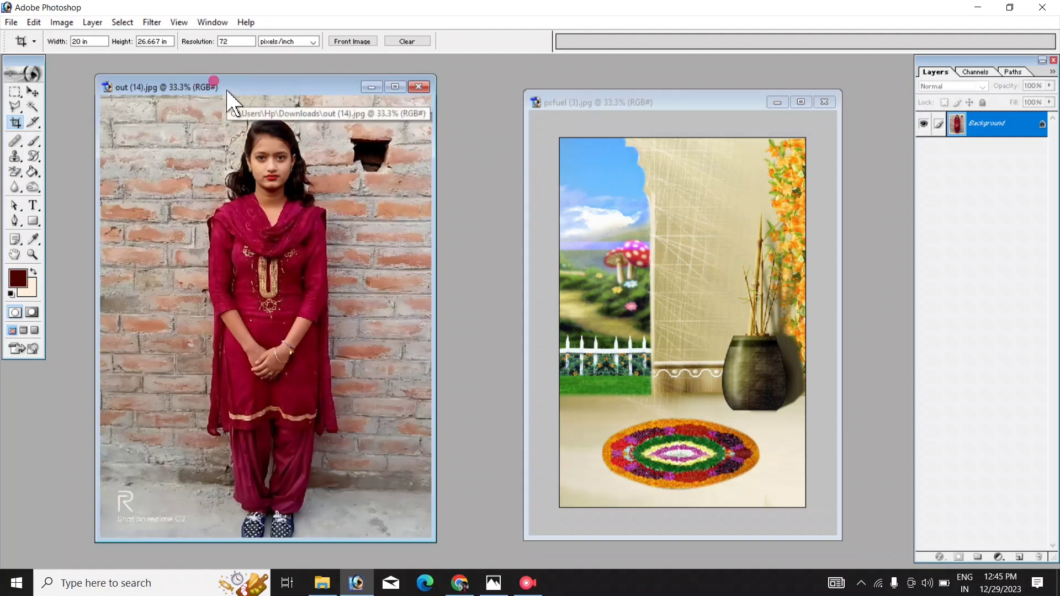
{"action": "left_click", "coordinate": [651, 107]}
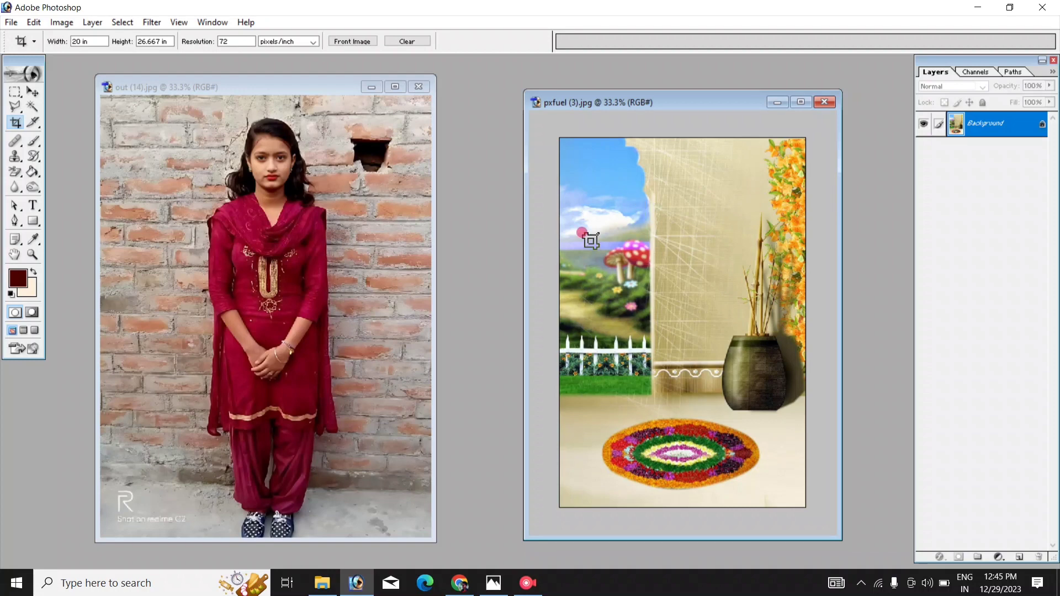
- Rerun the 'remove background' Google search from the browser's search history
{"action": "left_click", "coordinate": [460, 583]}
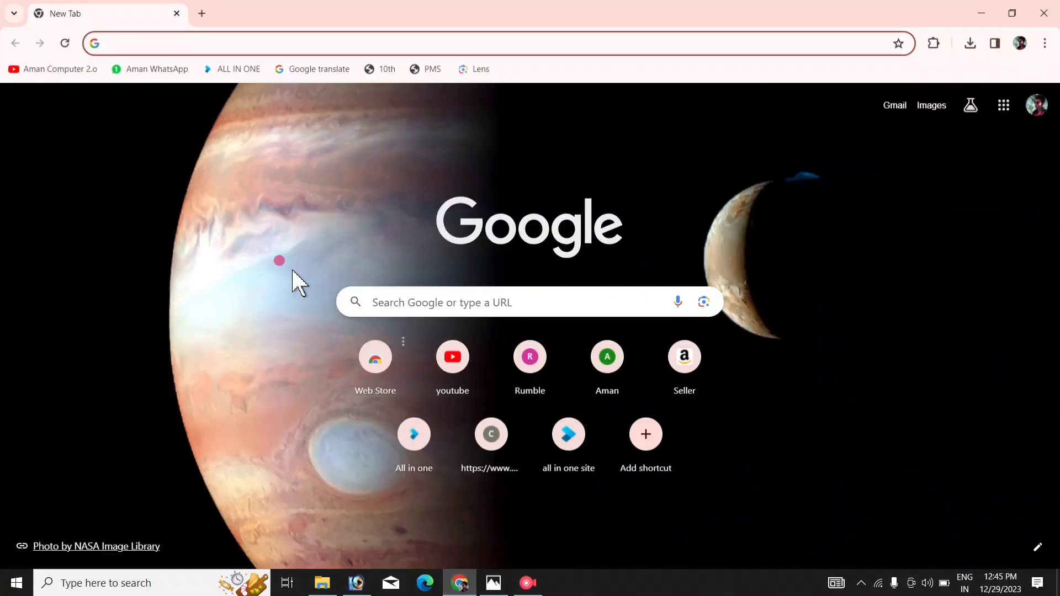
{"action": "left_click", "coordinate": [119, 42]}
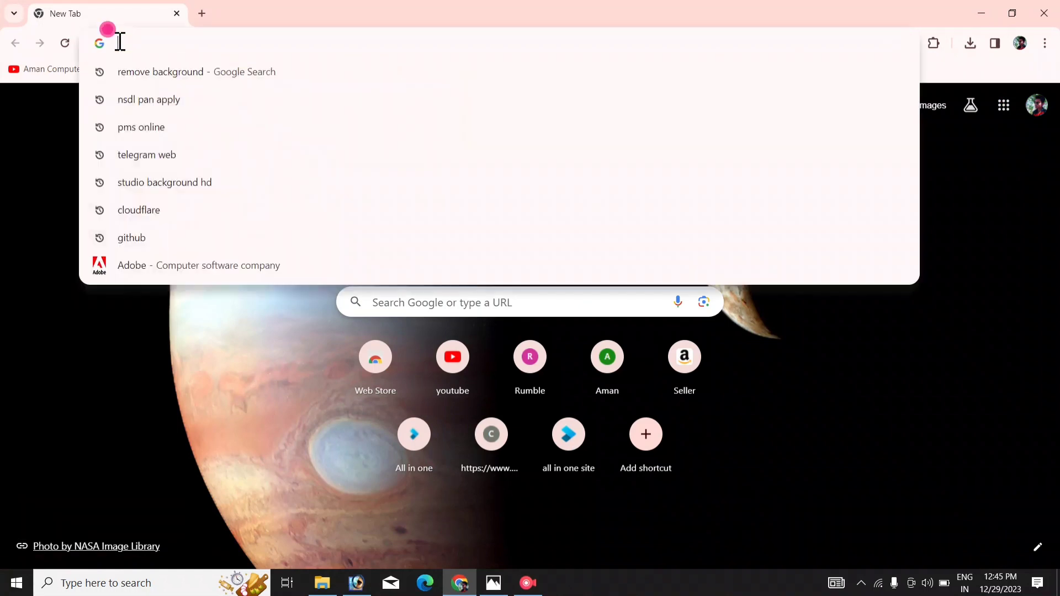
{"action": "left_click", "coordinate": [195, 73]}
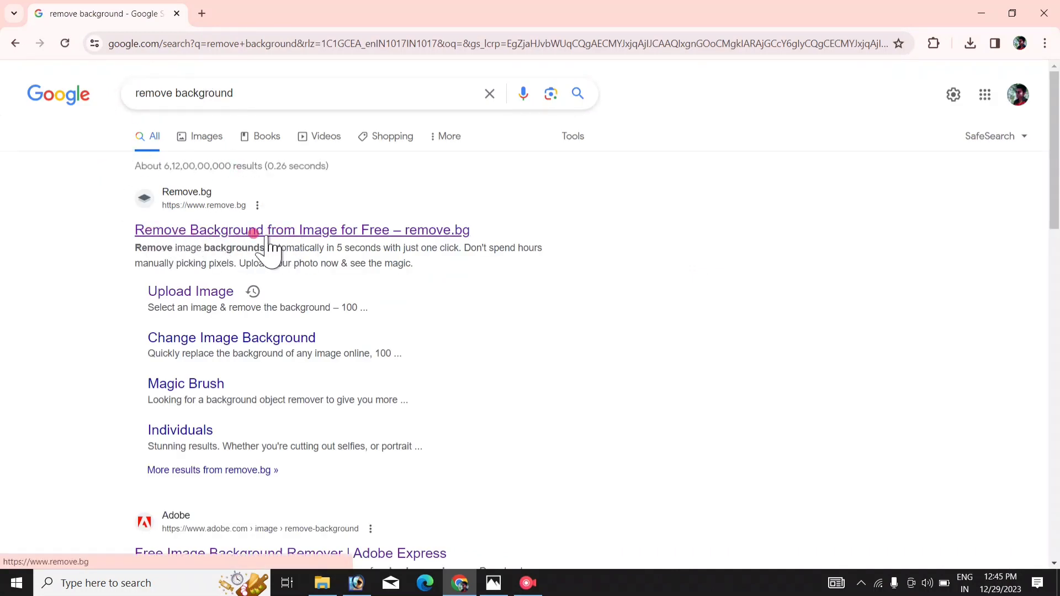
- Upload out (14) to remove.bg and download the background-free 433 × 577 px PNG cutout
{"action": "left_click", "coordinate": [306, 233]}
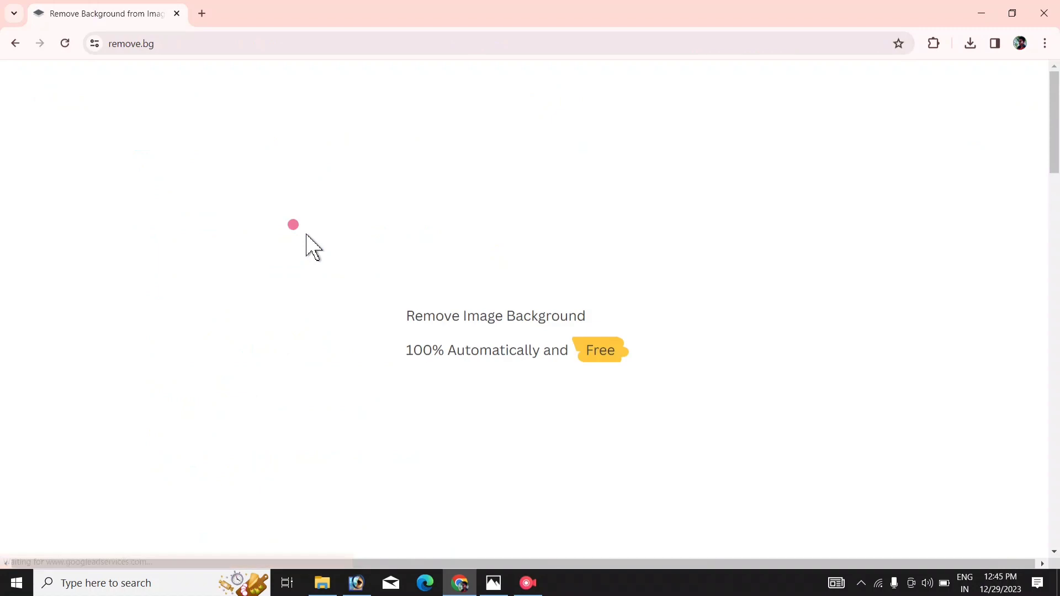
{"action": "scroll", "coordinate": [468, 275], "scroll_direction": "down", "scroll_amount": 3}
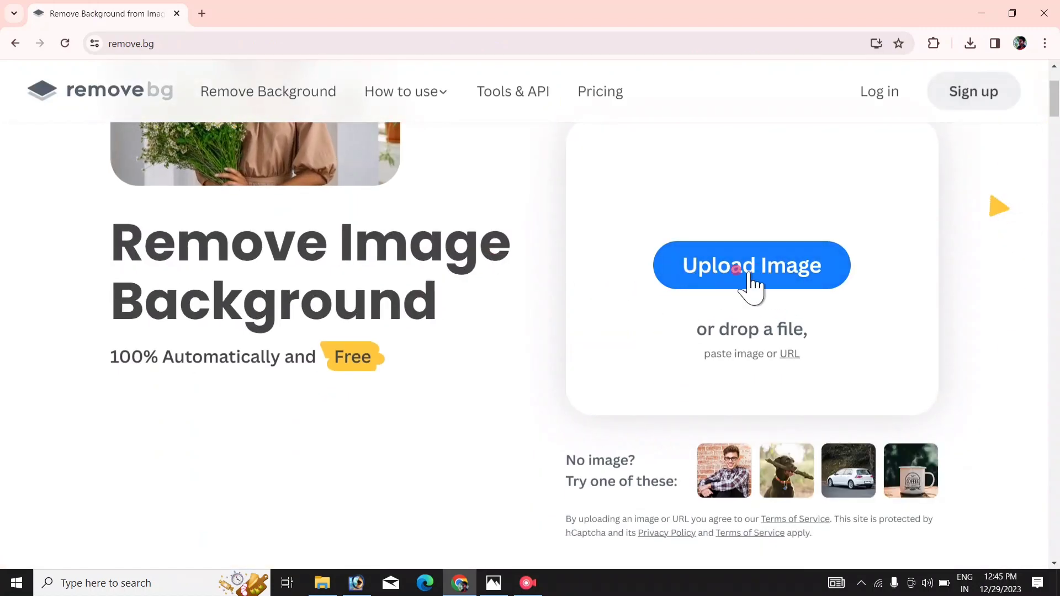
{"action": "left_click", "coordinate": [748, 279]}
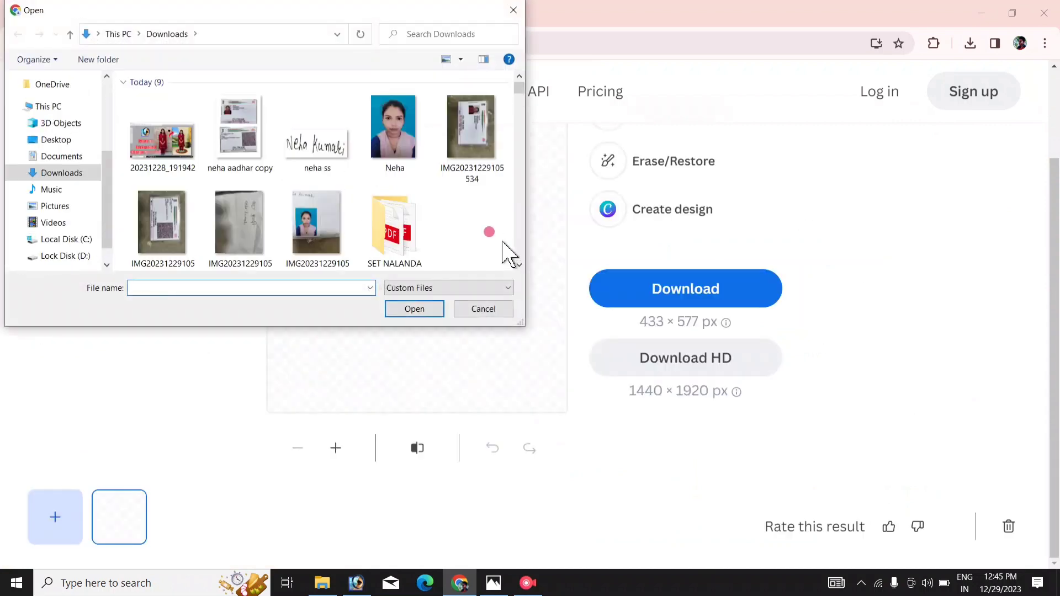
{"action": "scroll", "coordinate": [265, 188], "scroll_direction": "down", "scroll_amount": 3}
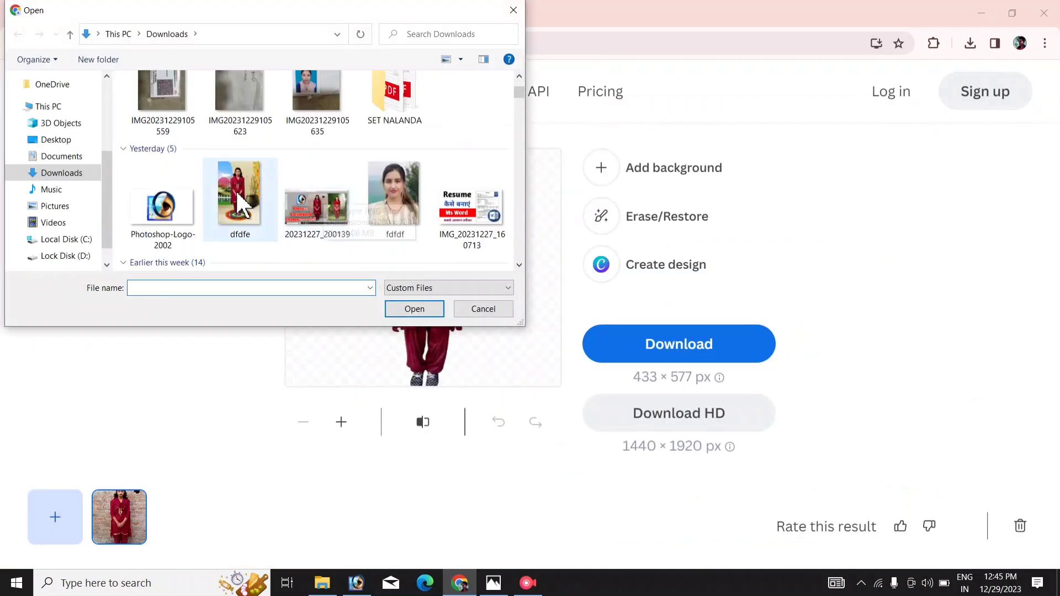
{"action": "scroll", "coordinate": [238, 199], "scroll_direction": "down", "scroll_amount": 5}
{"action": "left_click", "coordinate": [333, 112]}
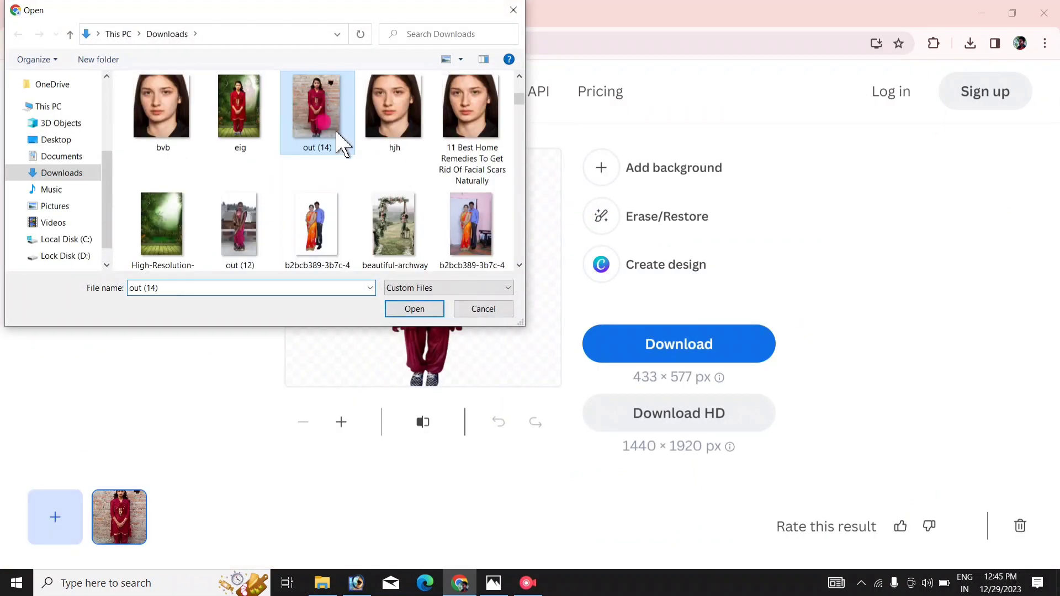
{"action": "left_click", "coordinate": [401, 309]}
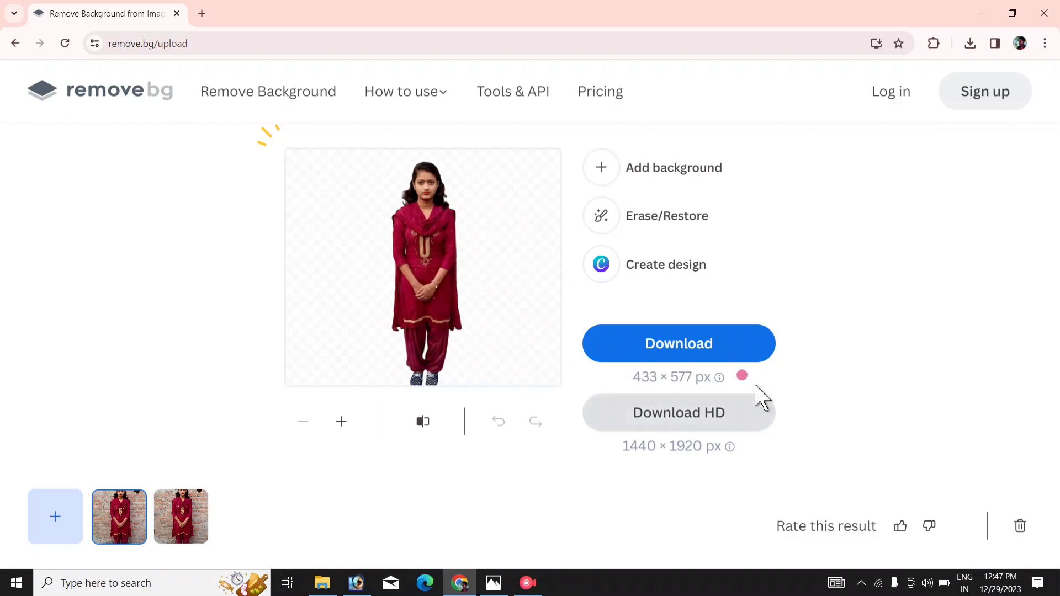
{"action": "left_click", "coordinate": [685, 345]}
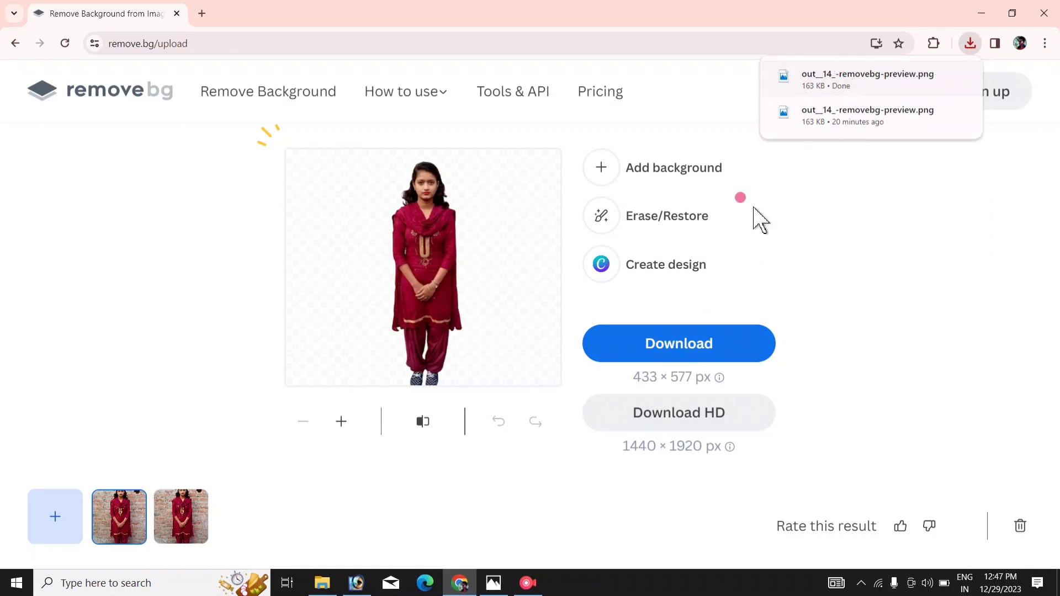
- In a new tab, search Google for 'studio background hd'
{"action": "key", "text": "ctrl+t"}
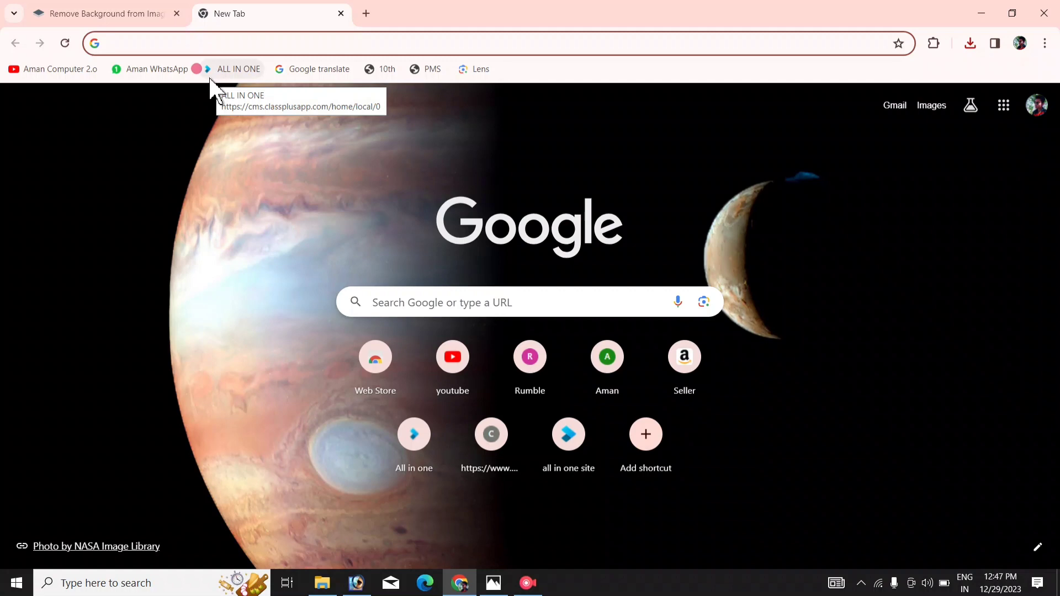
{"action": "left_click", "coordinate": [155, 48]}
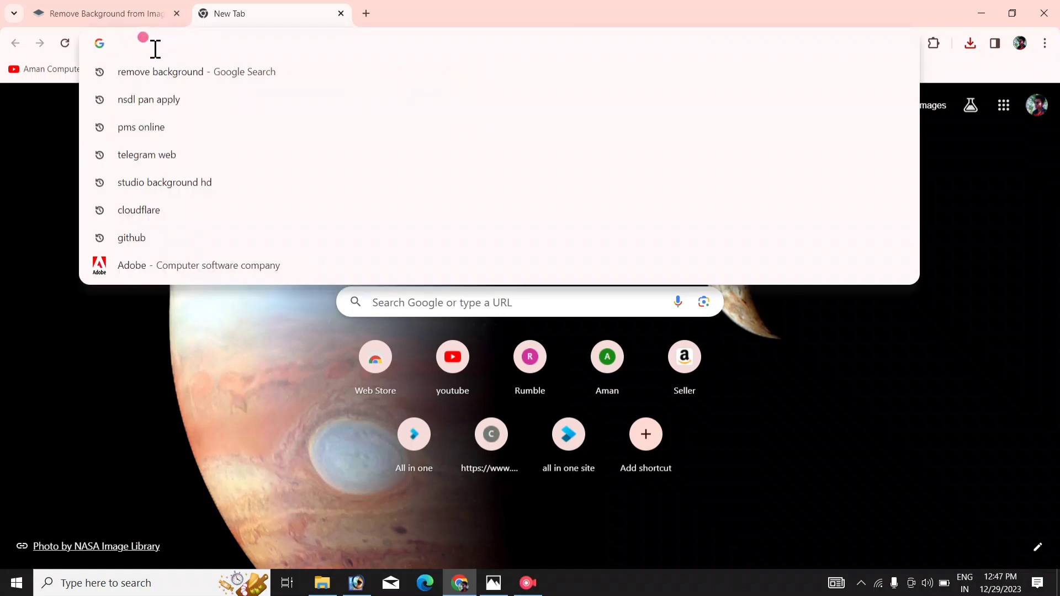
{"action": "type", "text": "st"}
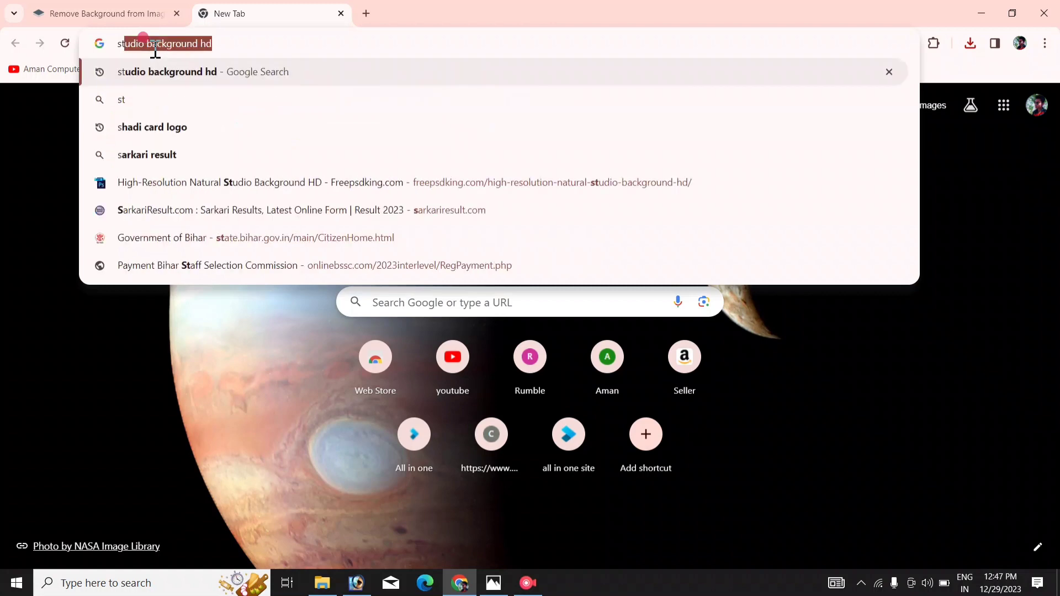
{"action": "type", "text": "u"}
{"action": "left_click", "coordinate": [180, 83]}
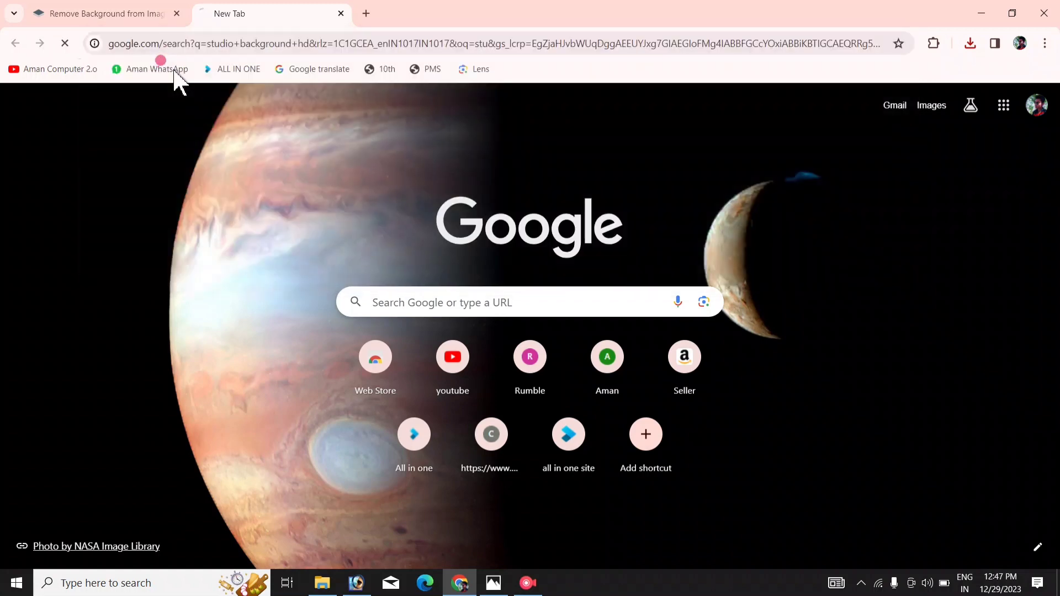
- Scroll the results down to the Freepsdking and Unsplash studio background listings
{"action": "scroll", "coordinate": [339, 218], "scroll_direction": "down", "scroll_amount": 5}
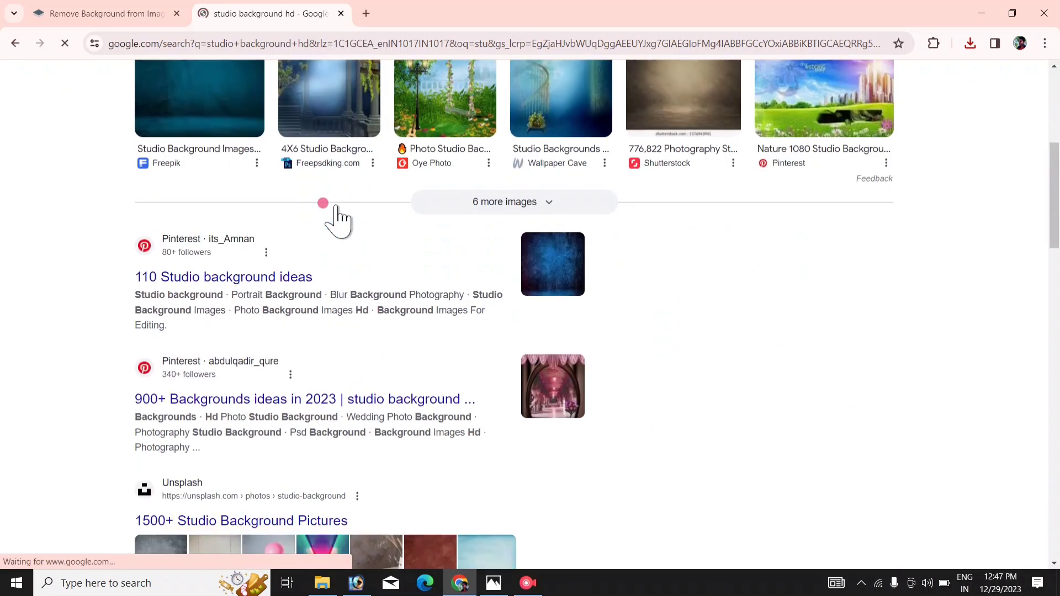
{"action": "scroll", "coordinate": [335, 213], "scroll_direction": "down", "scroll_amount": 1}
{"action": "scroll", "coordinate": [244, 257], "scroll_direction": "down", "scroll_amount": 3}
{"action": "scroll", "coordinate": [221, 326], "scroll_direction": "down", "scroll_amount": 2}
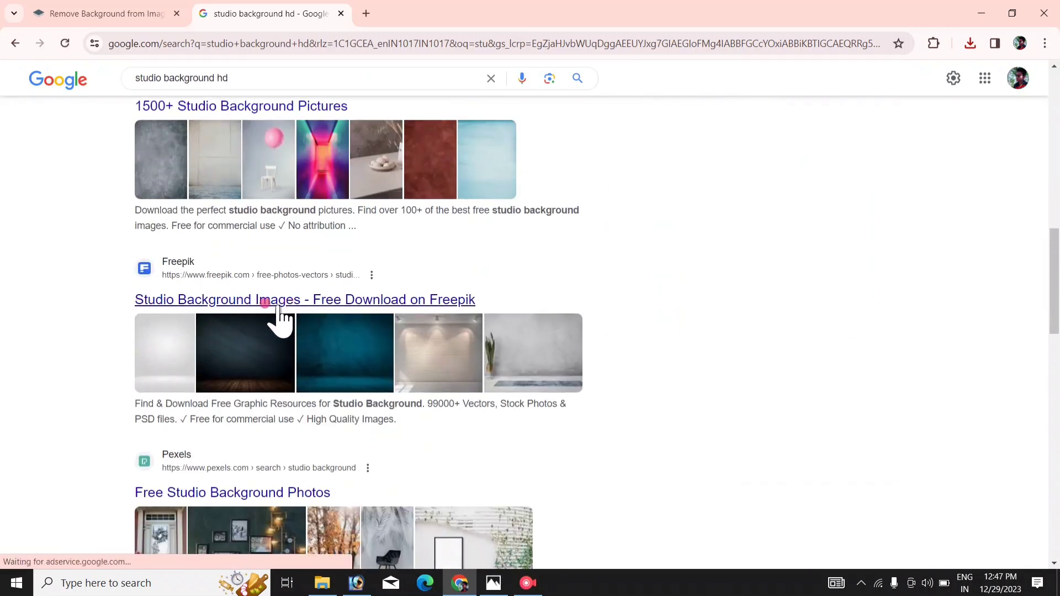
{"action": "scroll", "coordinate": [293, 320], "scroll_direction": "down", "scroll_amount": 3}
{"action": "scroll", "coordinate": [284, 332], "scroll_direction": "down", "scroll_amount": 3}
{"action": "scroll", "coordinate": [280, 345], "scroll_direction": "down", "scroll_amount": 3}
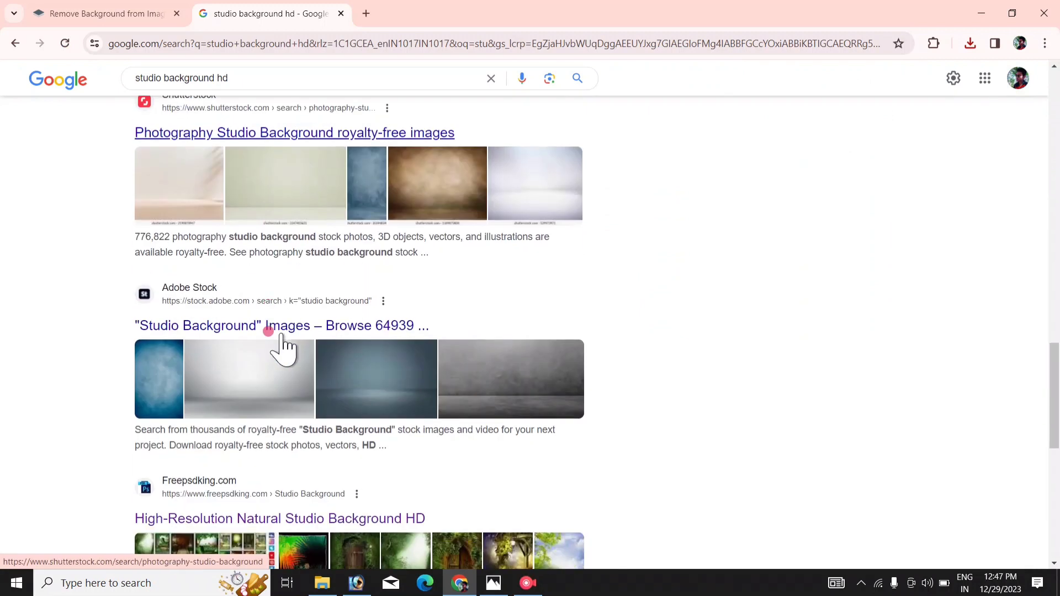
{"action": "scroll", "coordinate": [275, 341], "scroll_direction": "down", "scroll_amount": 2}
{"action": "scroll", "coordinate": [265, 365], "scroll_direction": "down", "scroll_amount": 2}
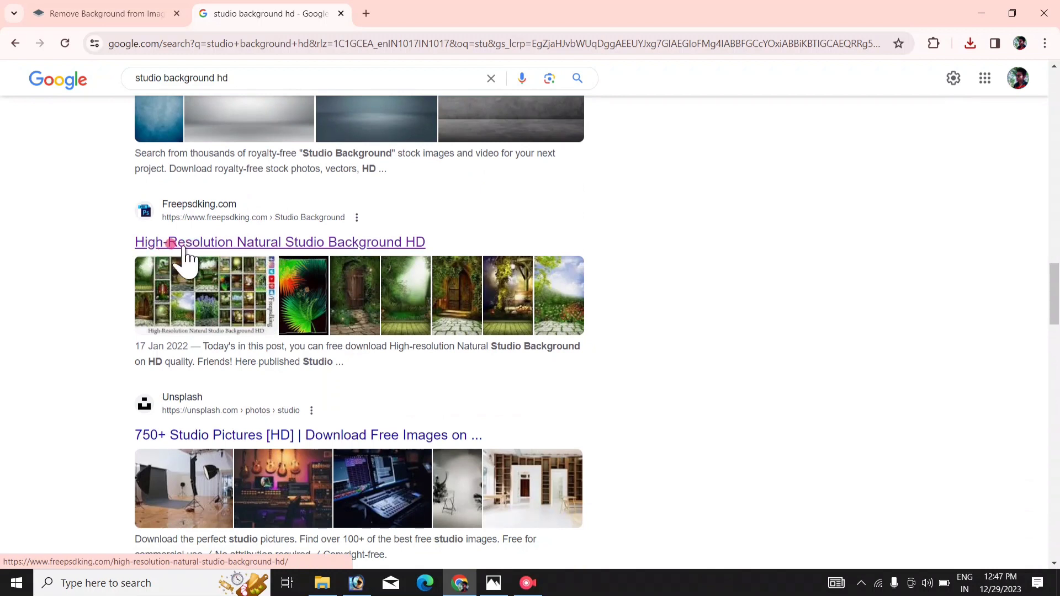
- Open the Freepsdking studio background page and scroll to the garden bench image
{"action": "left_click", "coordinate": [272, 245]}
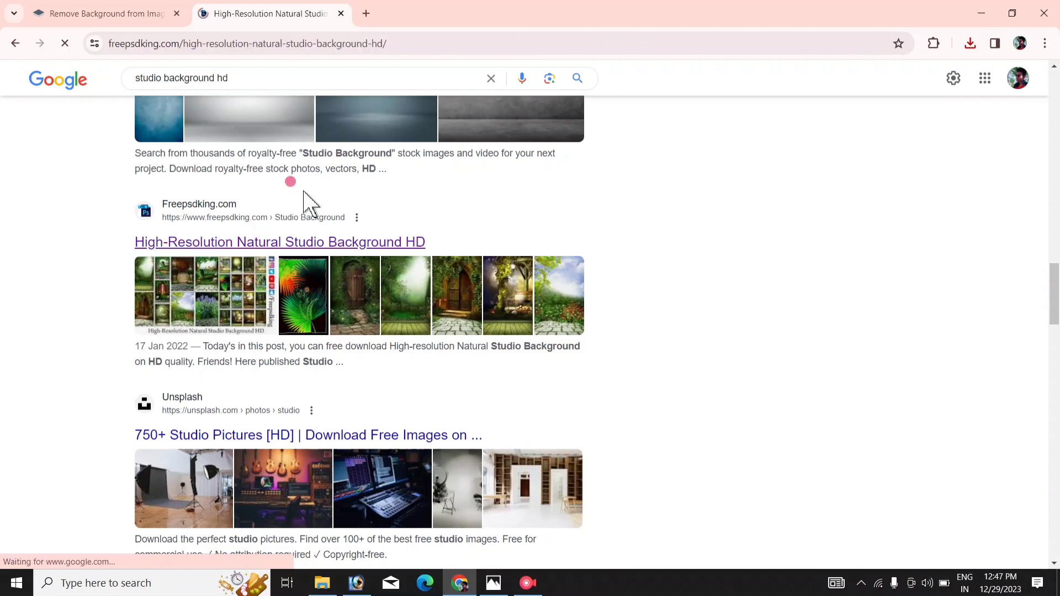
{"action": "scroll", "coordinate": [389, 290], "scroll_direction": "down", "scroll_amount": 5}
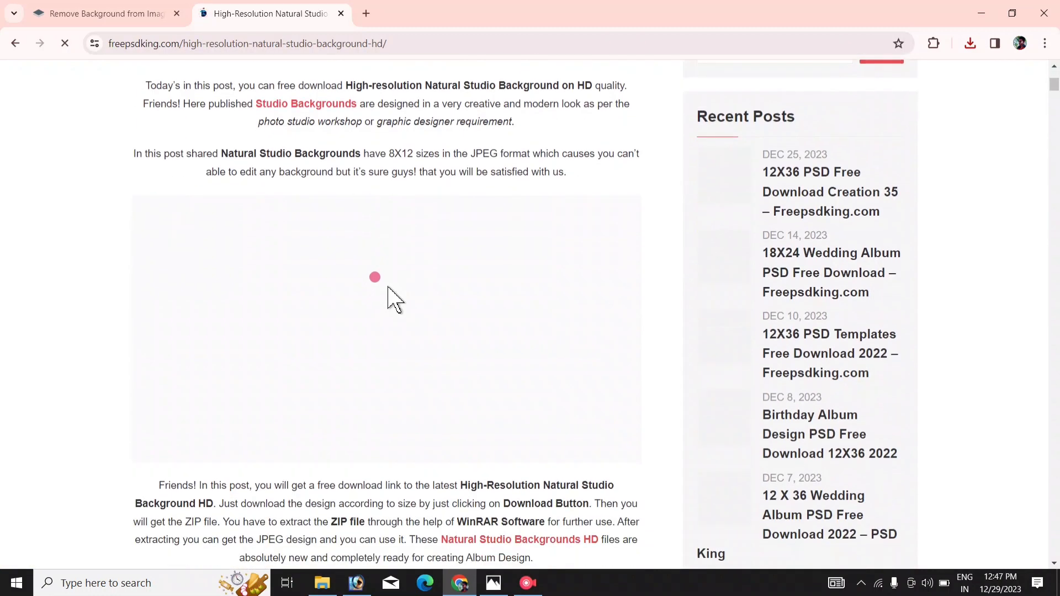
{"action": "scroll", "coordinate": [389, 289], "scroll_direction": "down", "scroll_amount": 8}
{"action": "scroll", "coordinate": [389, 290], "scroll_direction": "down", "scroll_amount": 4}
{"action": "scroll", "coordinate": [390, 298], "scroll_direction": "down", "scroll_amount": 2}
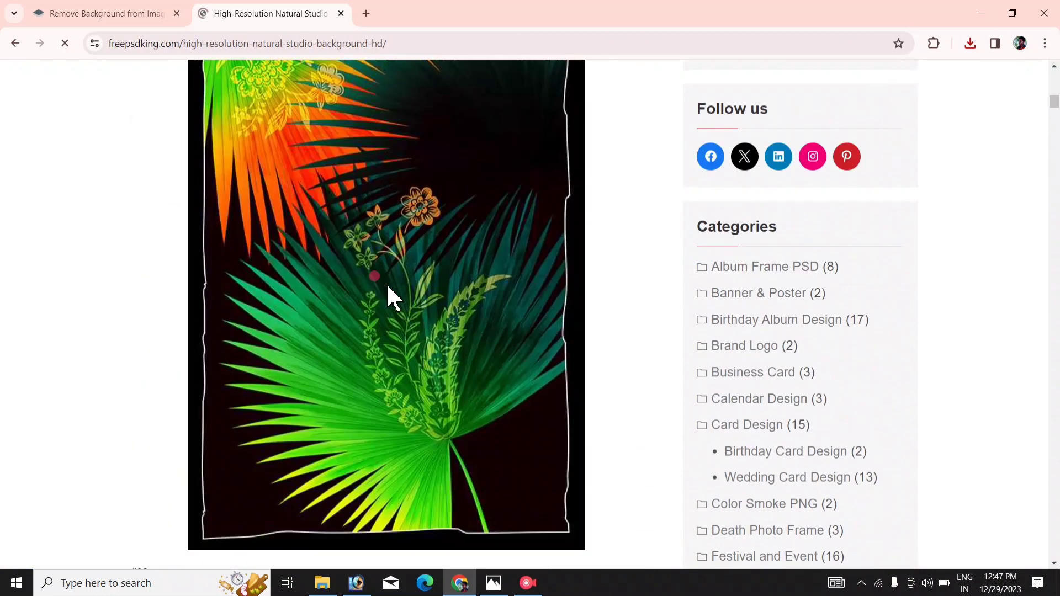
{"action": "scroll", "coordinate": [389, 298], "scroll_direction": "down", "scroll_amount": 5}
{"action": "scroll", "coordinate": [389, 298], "scroll_direction": "up", "scroll_amount": 7}
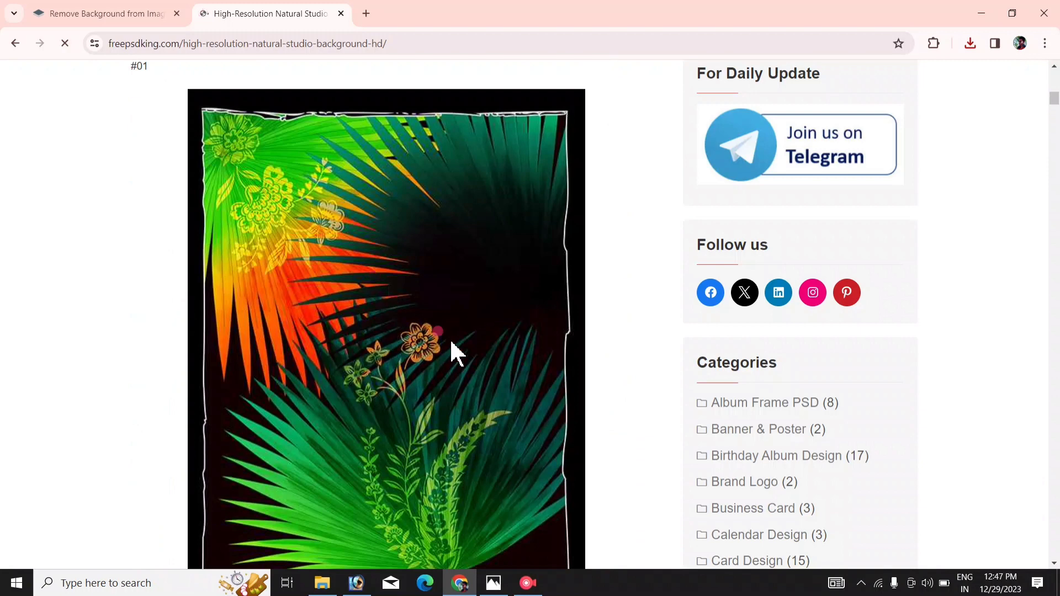
{"action": "scroll", "coordinate": [454, 355], "scroll_direction": "down", "scroll_amount": 6}
{"action": "scroll", "coordinate": [542, 338], "scroll_direction": "down", "scroll_amount": 5}
{"action": "scroll", "coordinate": [516, 303], "scroll_direction": "up", "scroll_amount": 1}
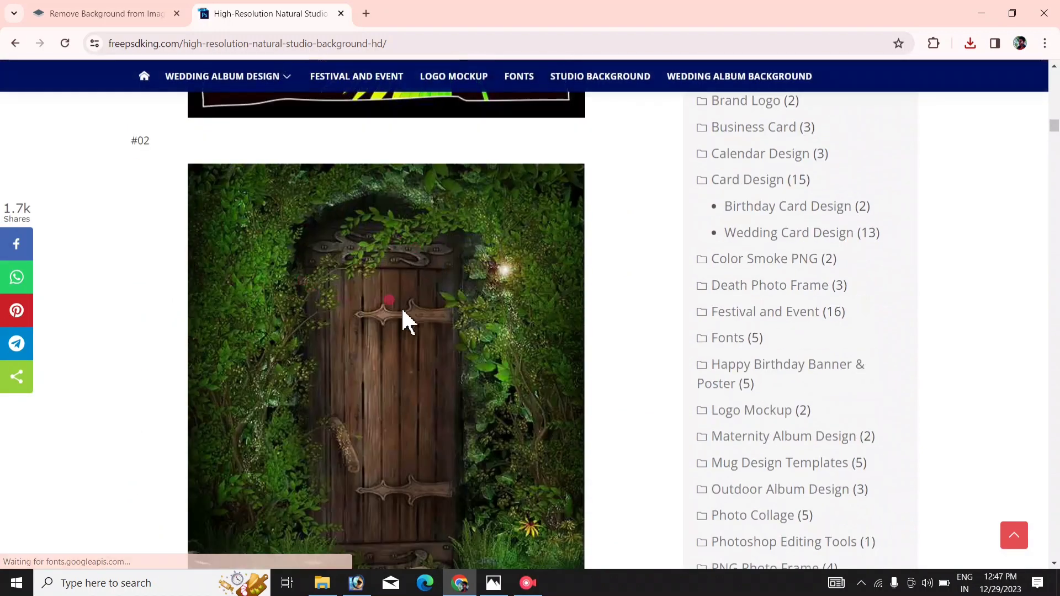
{"action": "scroll", "coordinate": [406, 312], "scroll_direction": "down", "scroll_amount": 5}
{"action": "scroll", "coordinate": [409, 315], "scroll_direction": "down", "scroll_amount": 6}
{"action": "scroll", "coordinate": [412, 317], "scroll_direction": "down", "scroll_amount": 4}
{"action": "scroll", "coordinate": [408, 315], "scroll_direction": "down", "scroll_amount": 5}
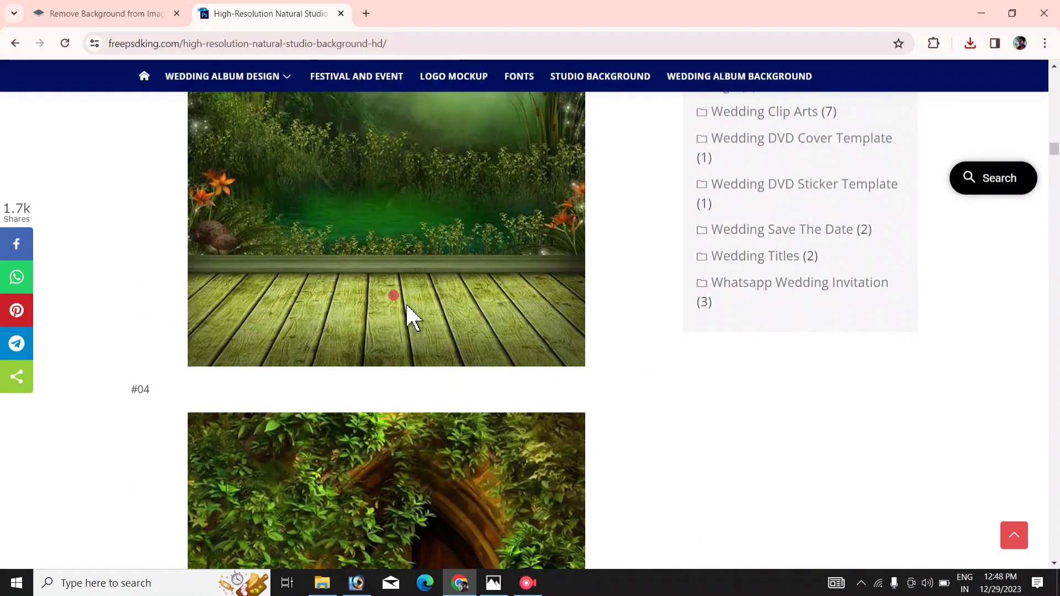
{"action": "scroll", "coordinate": [393, 280], "scroll_direction": "down", "scroll_amount": 5}
{"action": "scroll", "coordinate": [367, 360], "scroll_direction": "down", "scroll_amount": 2}
{"action": "scroll", "coordinate": [376, 348], "scroll_direction": "down", "scroll_amount": 6}
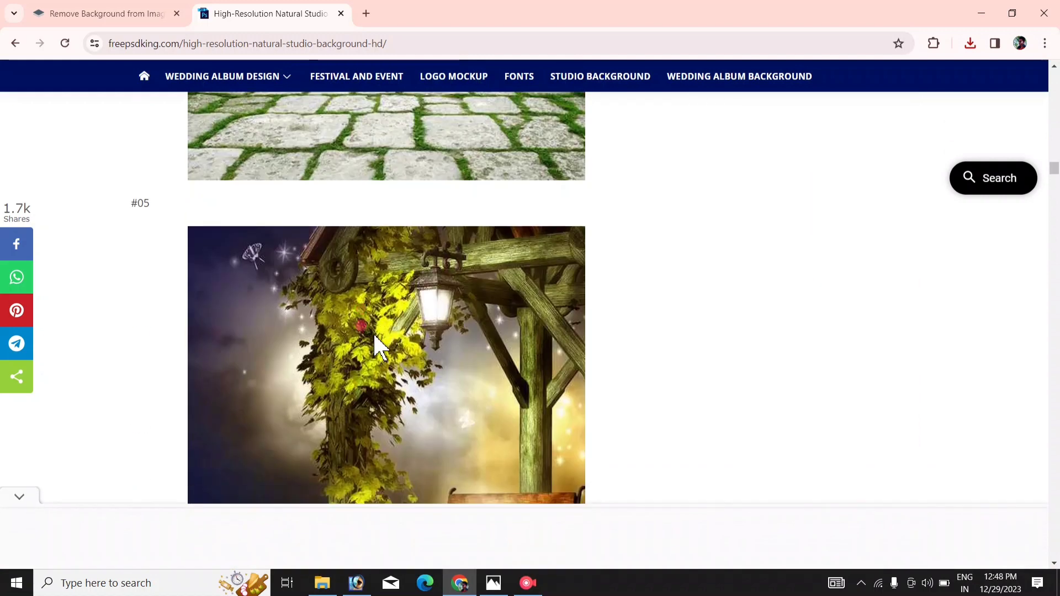
{"action": "scroll", "coordinate": [379, 343], "scroll_direction": "down", "scroll_amount": 5}
{"action": "scroll", "coordinate": [343, 307], "scroll_direction": "down", "scroll_amount": 1}
{"action": "scroll", "coordinate": [354, 287], "scroll_direction": "up", "scroll_amount": 3}
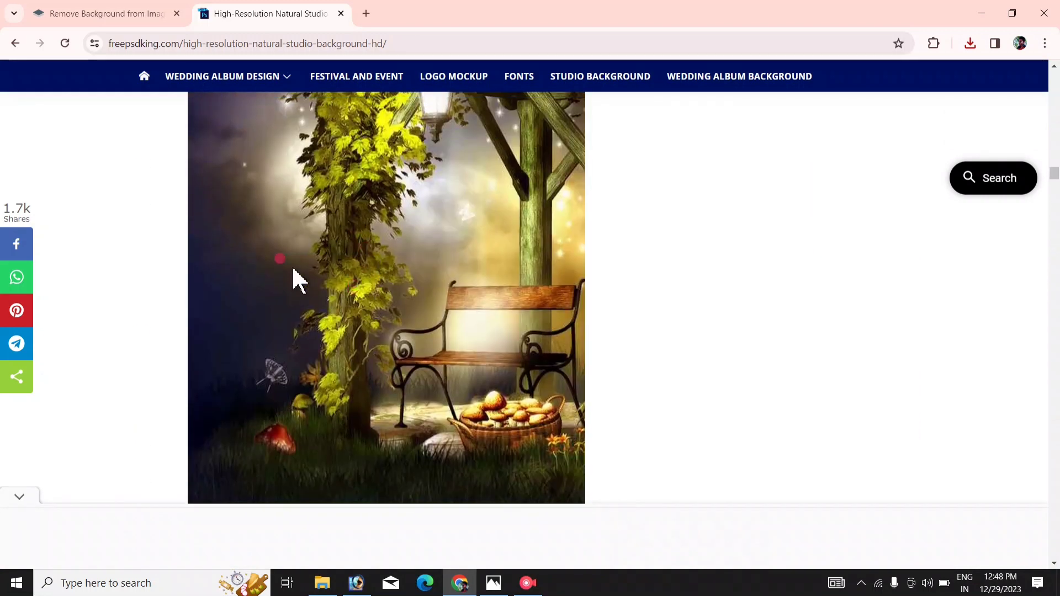
- Save the bench image as High-Resolution-Natural-Studio-Background-HD-Freepsdking.com-5.jpg into Downloads
{"action": "right_click", "coordinate": [358, 226]}
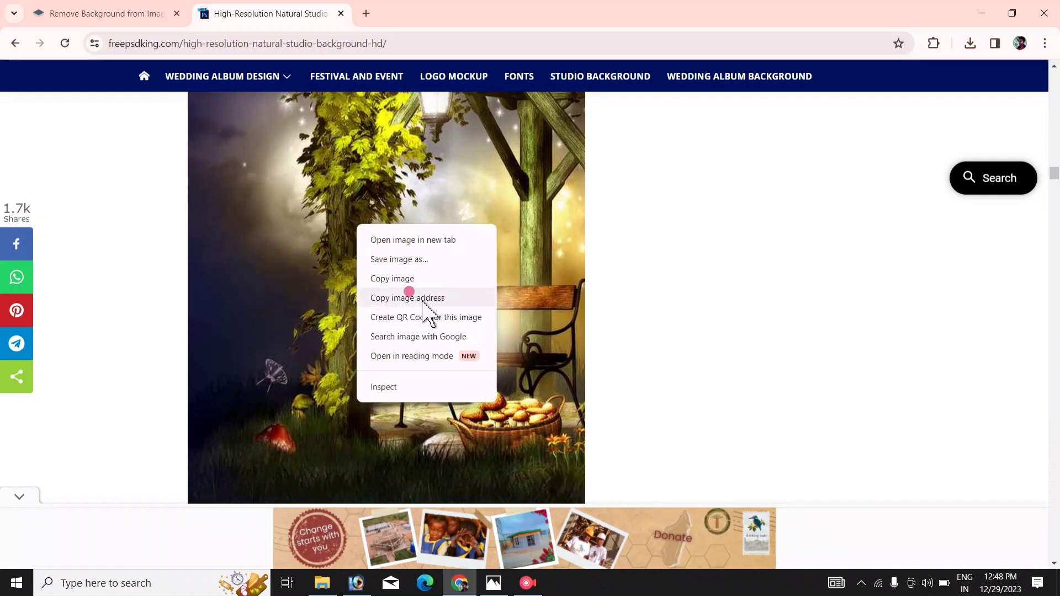
{"action": "left_click", "coordinate": [398, 260]}
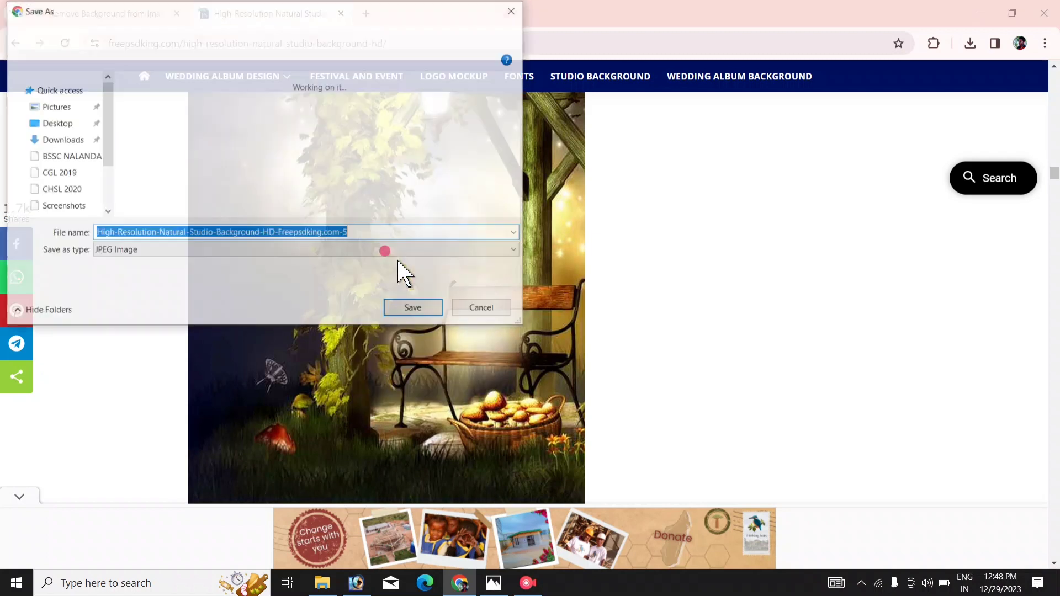
{"action": "left_click", "coordinate": [398, 308]}
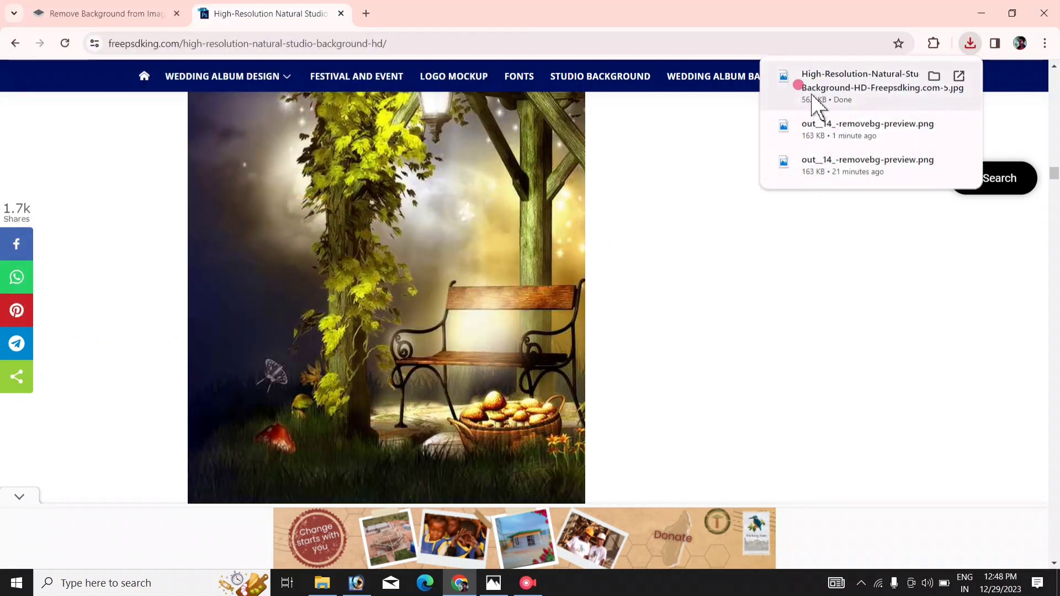
{"action": "scroll", "coordinate": [611, 230], "scroll_direction": "down", "scroll_amount": 3}
{"action": "scroll", "coordinate": [618, 232], "scroll_direction": "down", "scroll_amount": 6}
{"action": "scroll", "coordinate": [611, 226], "scroll_direction": "down", "scroll_amount": 5}
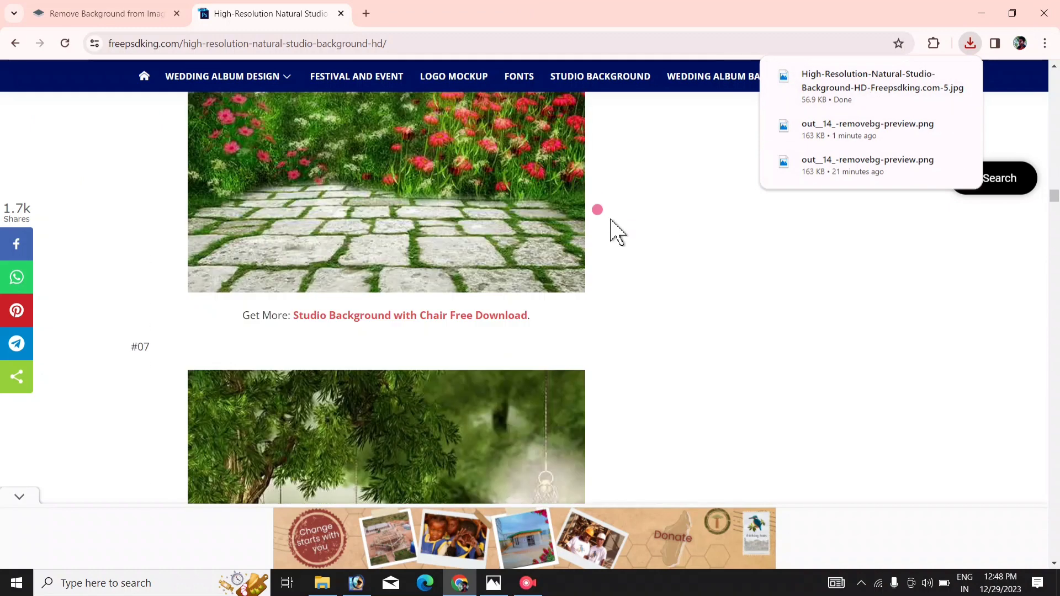
{"action": "scroll", "coordinate": [489, 248], "scroll_direction": "down", "scroll_amount": 5}
{"action": "scroll", "coordinate": [486, 243], "scroll_direction": "down", "scroll_amount": 5}
{"action": "scroll", "coordinate": [487, 243], "scroll_direction": "down", "scroll_amount": 5}
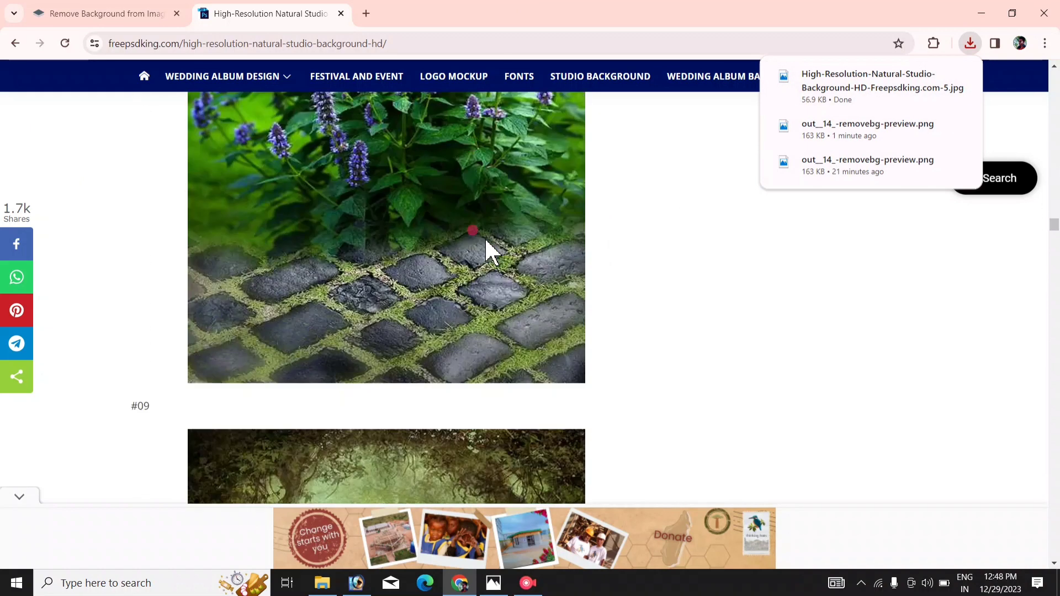
{"action": "scroll", "coordinate": [487, 243], "scroll_direction": "down", "scroll_amount": 5}
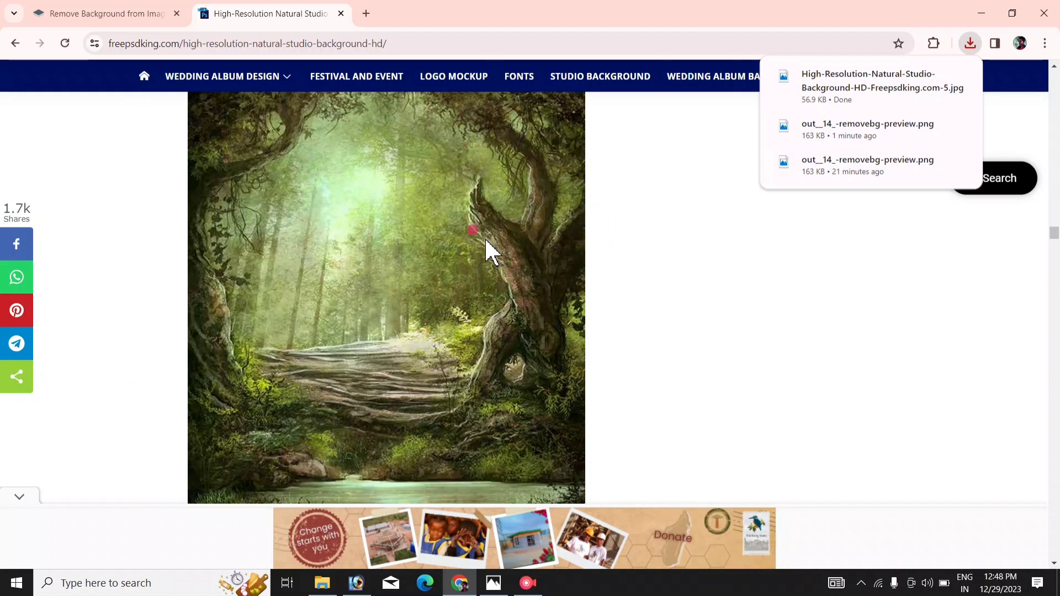
{"action": "left_click", "coordinate": [137, 16]}
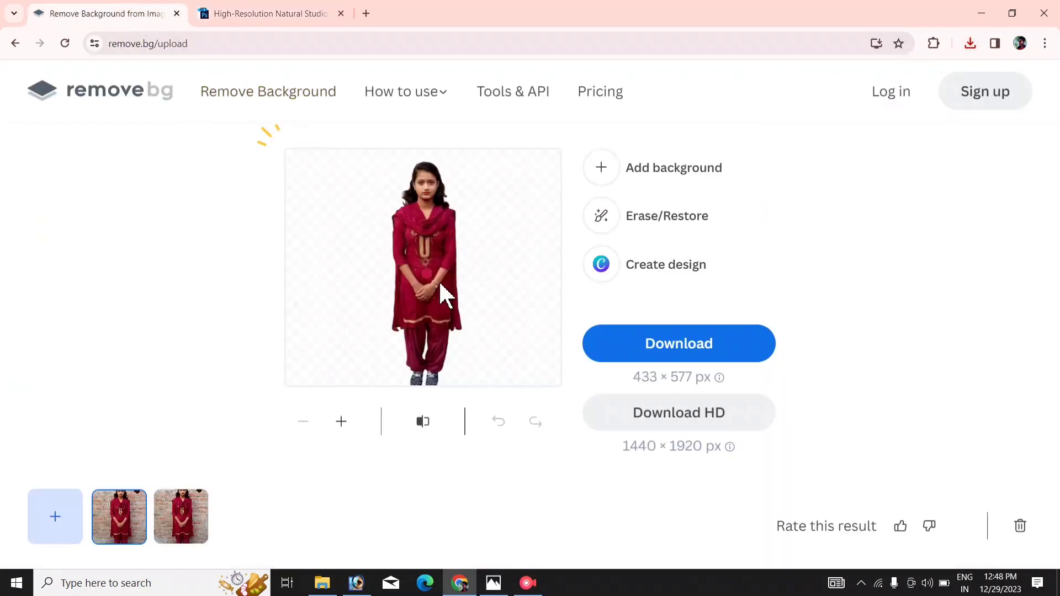
{"action": "left_click", "coordinate": [276, 15]}
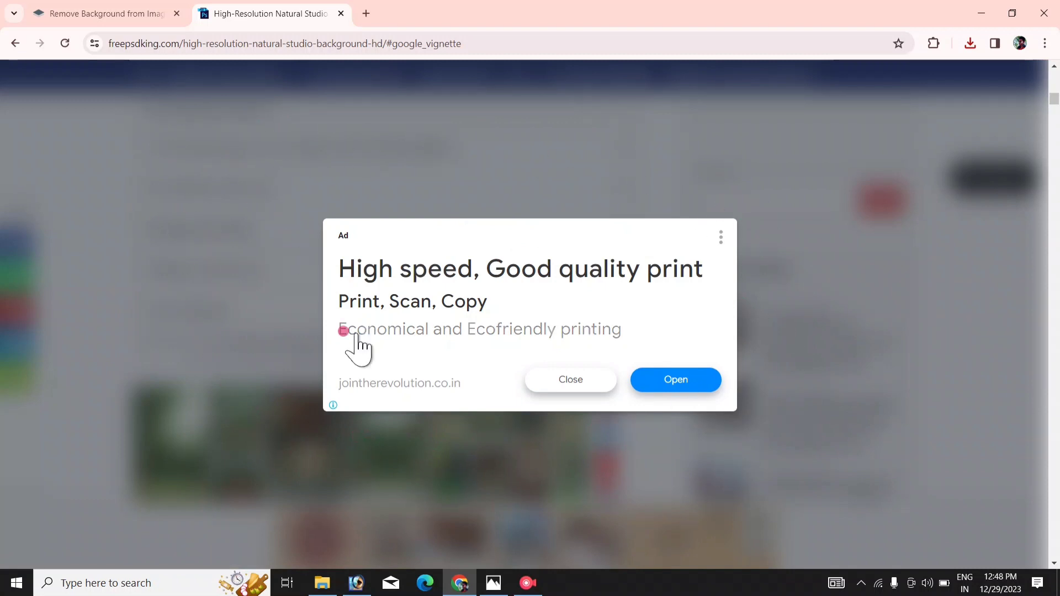
- Switch from Chrome back to Photoshop
{"action": "left_click", "coordinate": [351, 591]}
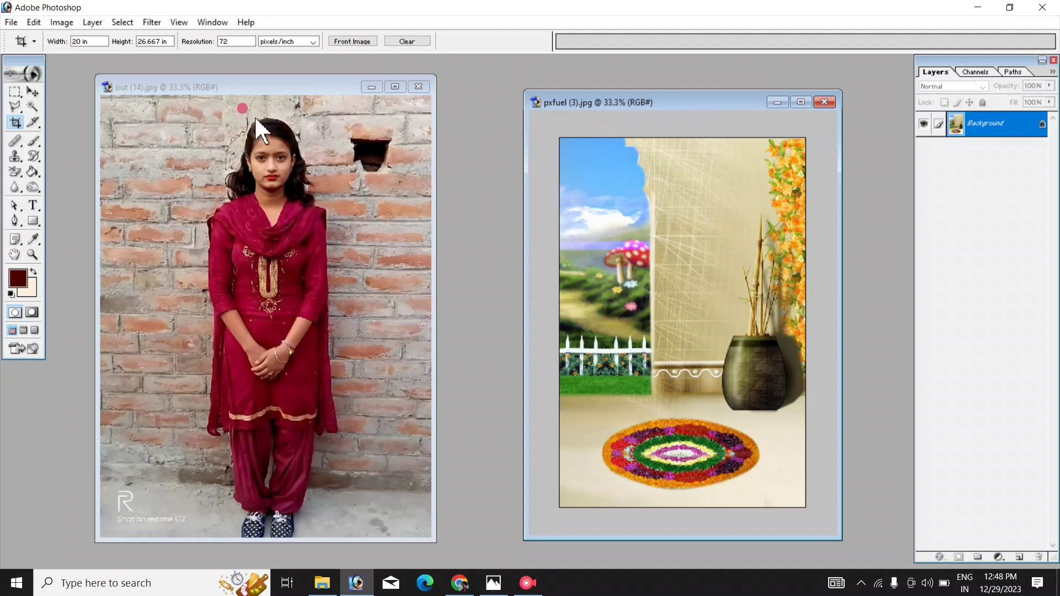
- Open out__14_-removebg-preview.png from the Downloads folder in Photoshop
{"action": "left_click", "coordinate": [11, 22]}
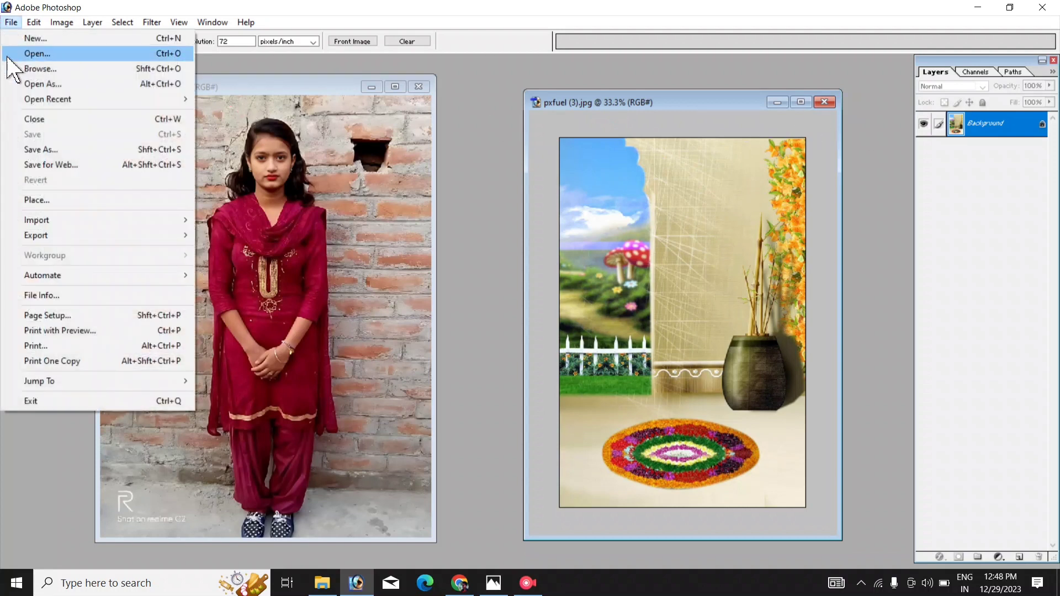
{"action": "left_click", "coordinate": [54, 47]}
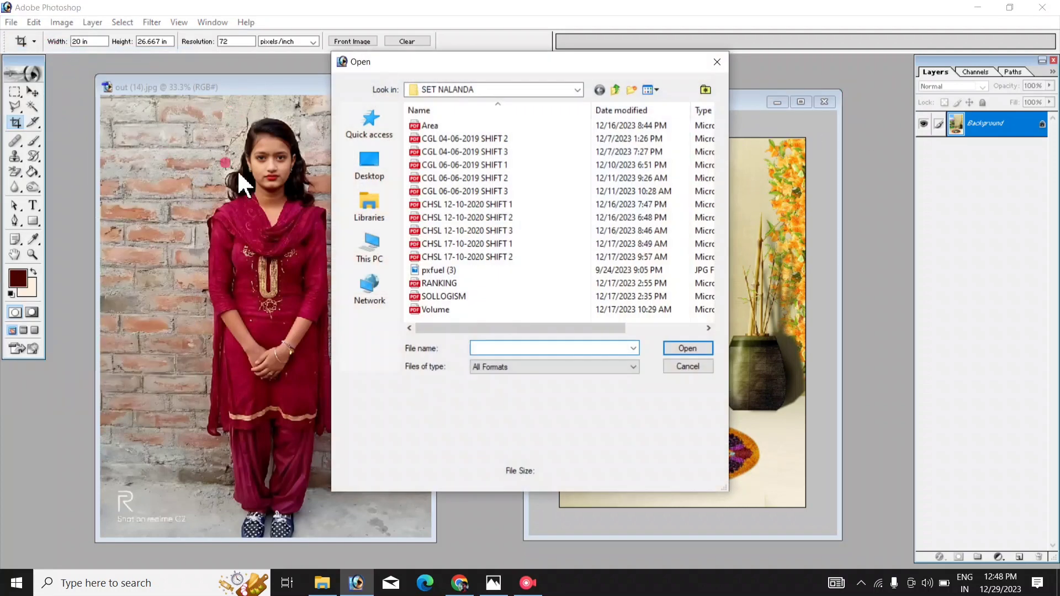
{"action": "left_click", "coordinate": [370, 206]}
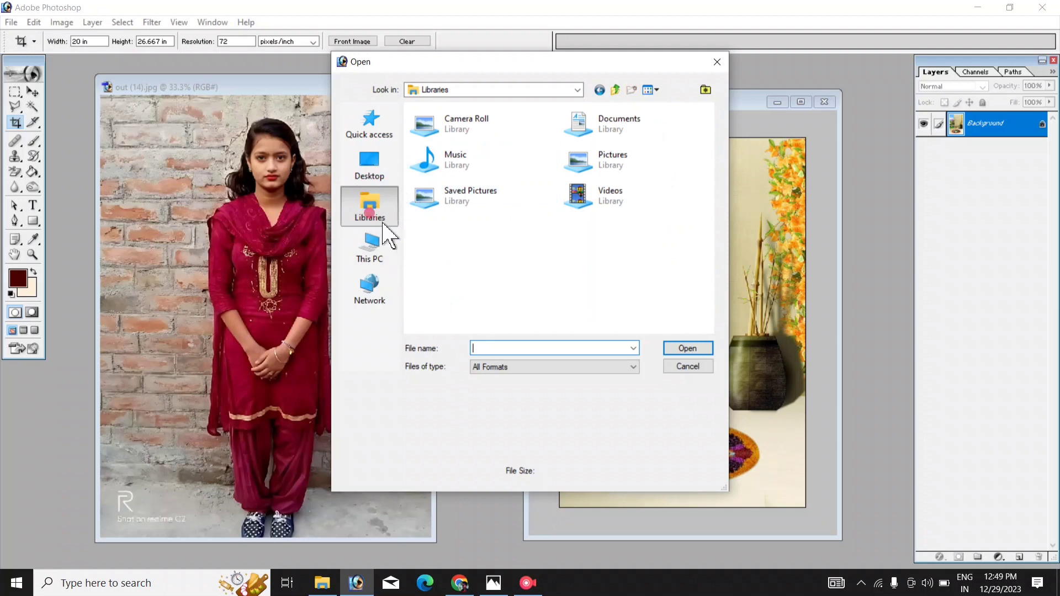
{"action": "left_click", "coordinate": [371, 247]}
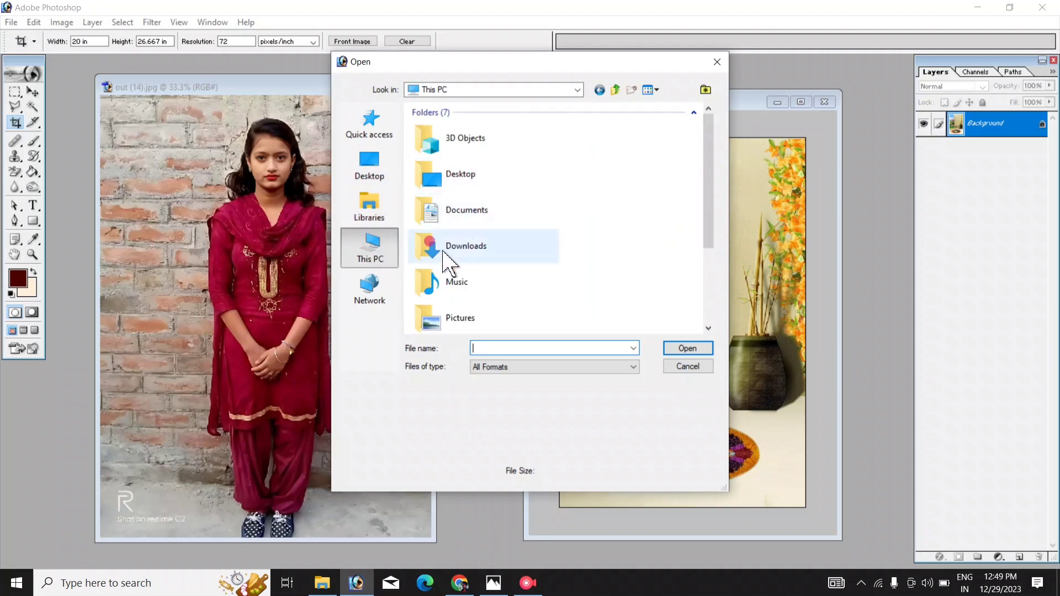
{"action": "double_click", "coordinate": [421, 247]}
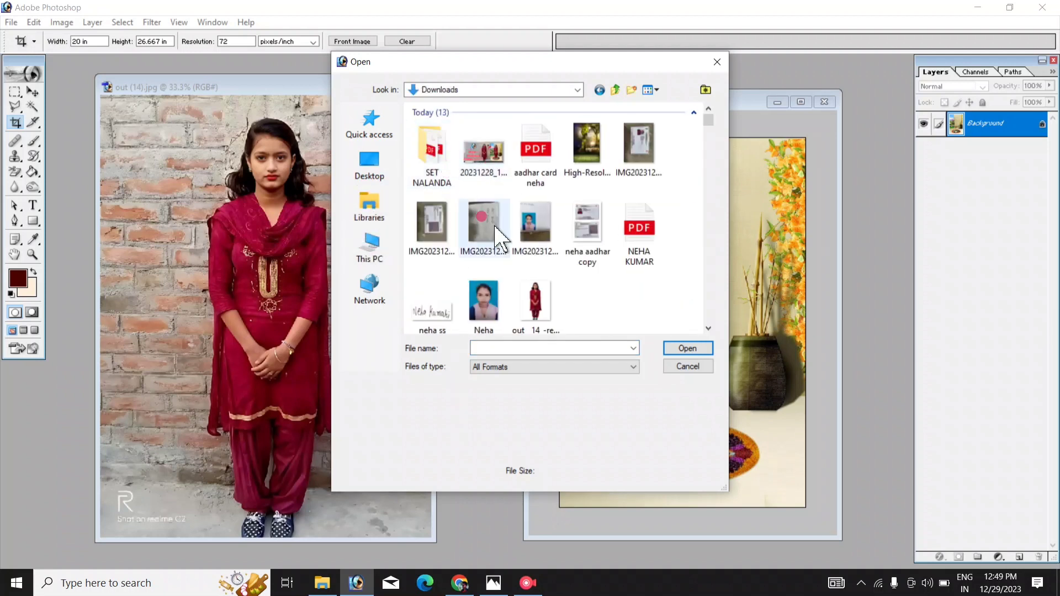
{"action": "left_click", "coordinate": [535, 303]}
{"action": "left_click", "coordinate": [686, 349]}
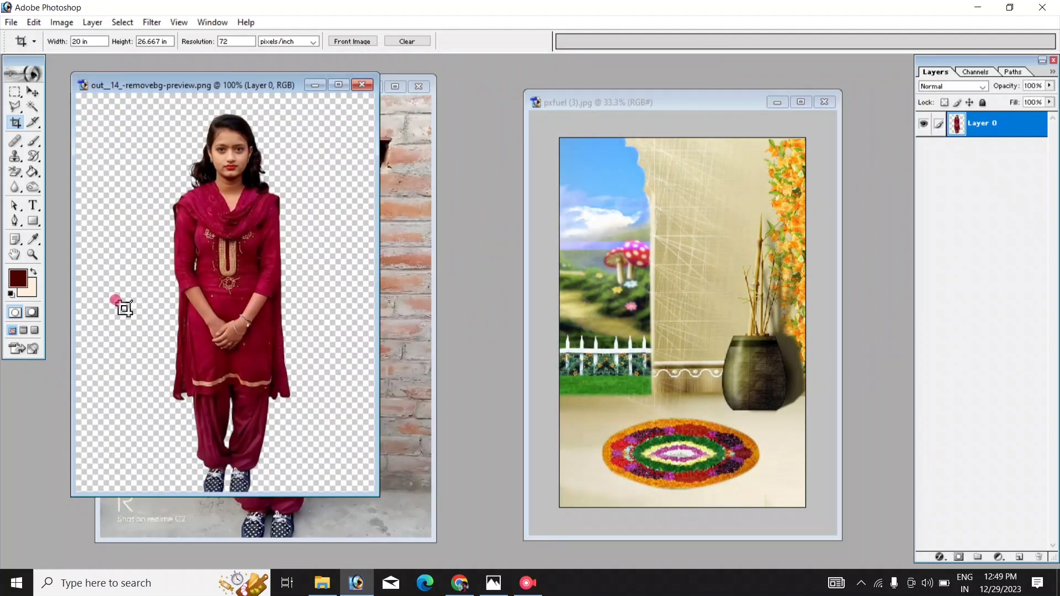
- Place the cutout window beside the out (14).jpg brick-wall photo
{"action": "left_click_drag", "start_coordinate": [199, 91], "coordinate": [614, 154]}
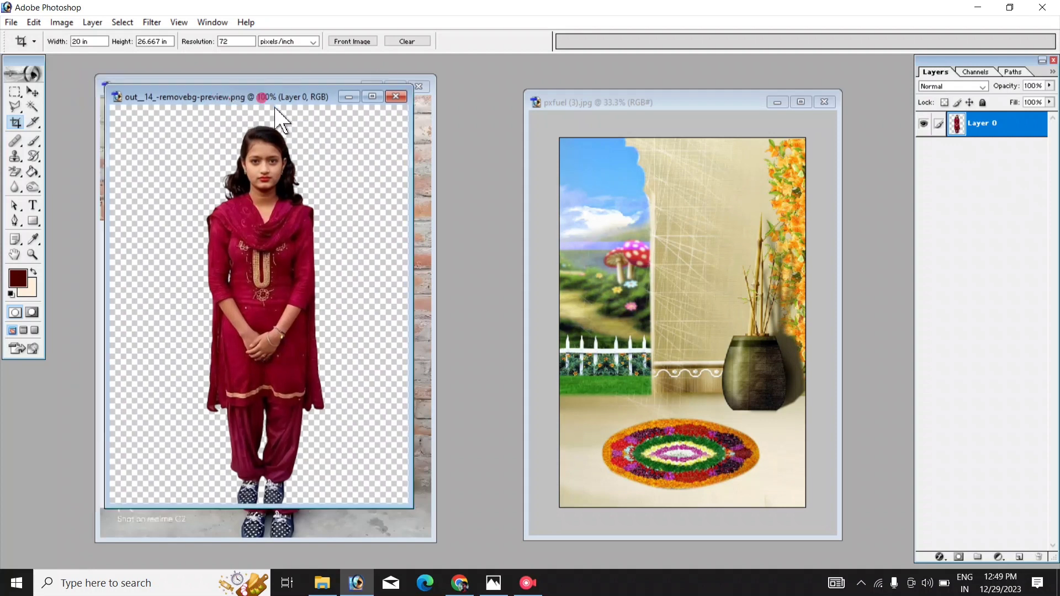
{"action": "left_click", "coordinate": [280, 93]}
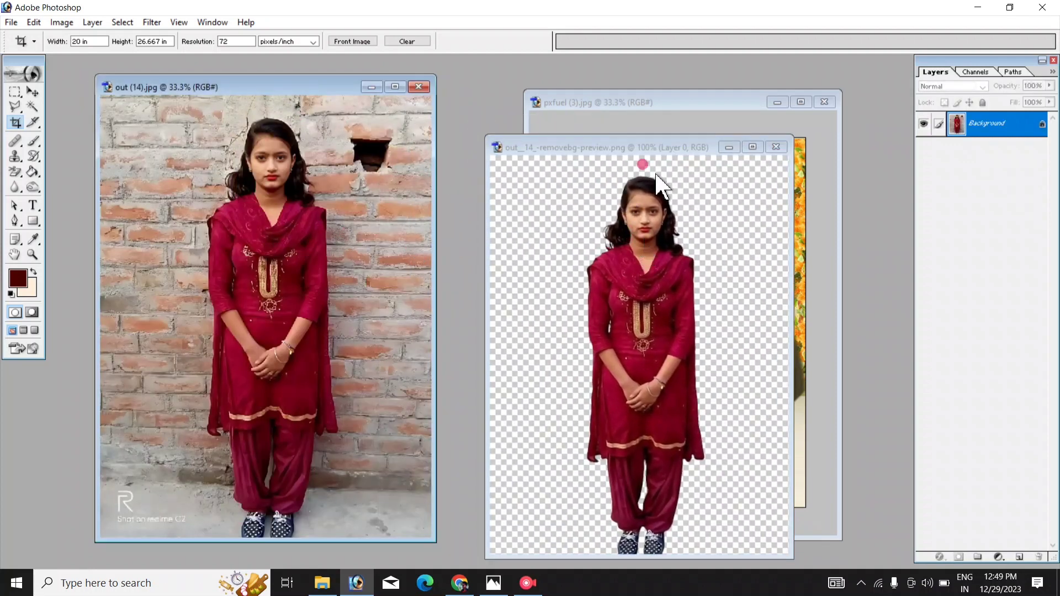
{"action": "left_click_drag", "start_coordinate": [643, 150], "coordinate": [603, 101]}
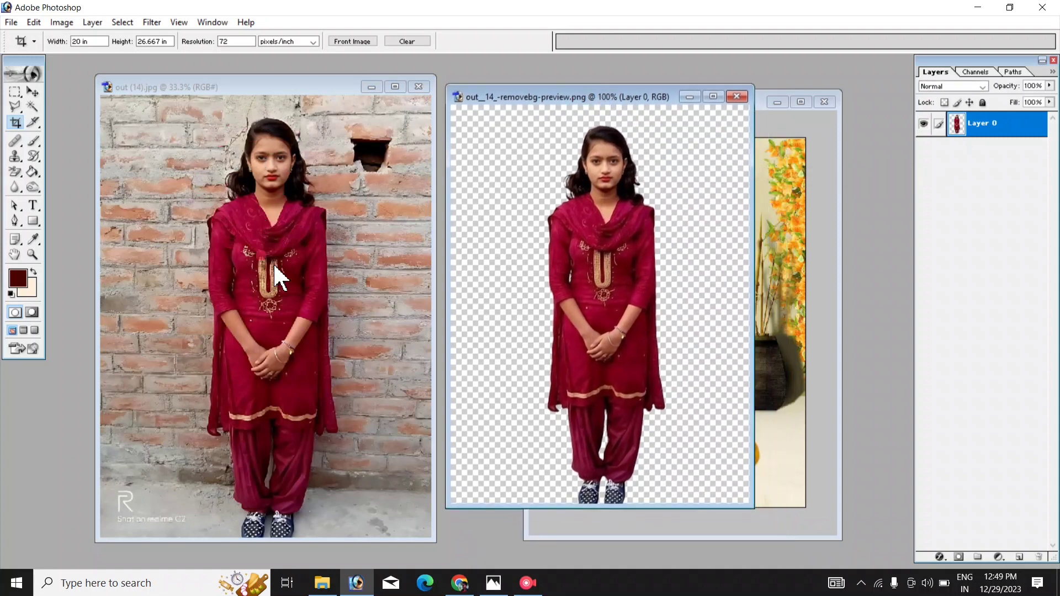
{"action": "left_click", "coordinate": [202, 121]}
- Load out (14).jpg's 20 × 26.667 in, 72 ppi size into the Crop settings via Front Image
{"action": "left_click", "coordinate": [226, 89]}
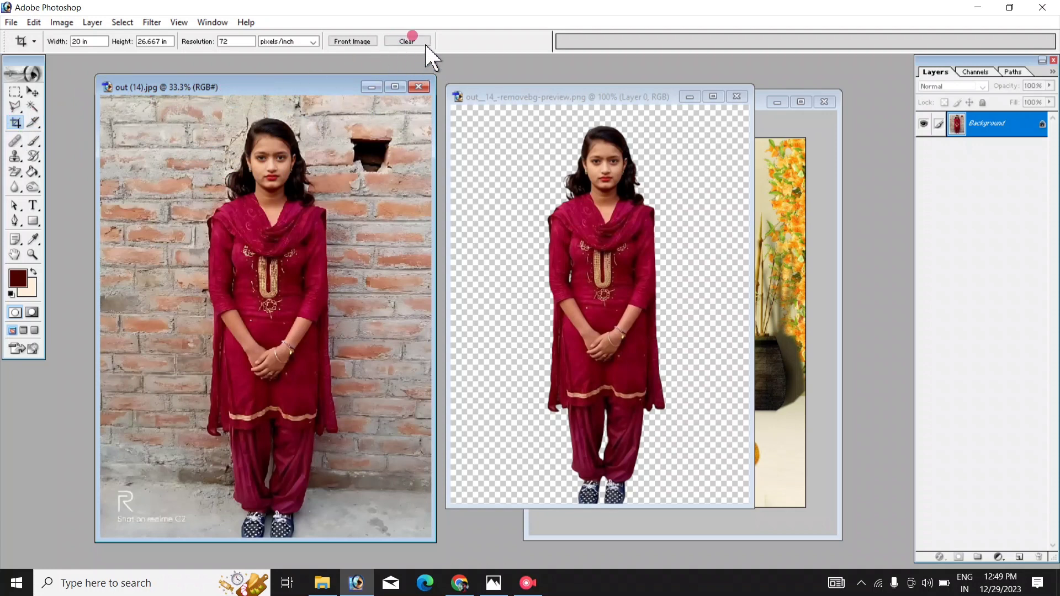
{"action": "left_click", "coordinate": [348, 43]}
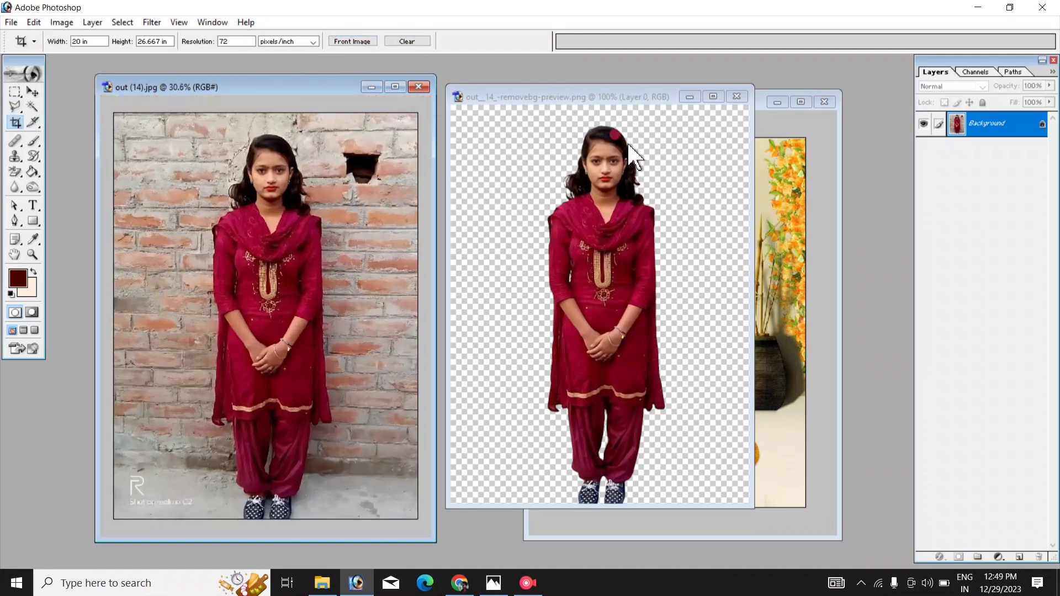
{"action": "left_click", "coordinate": [566, 99]}
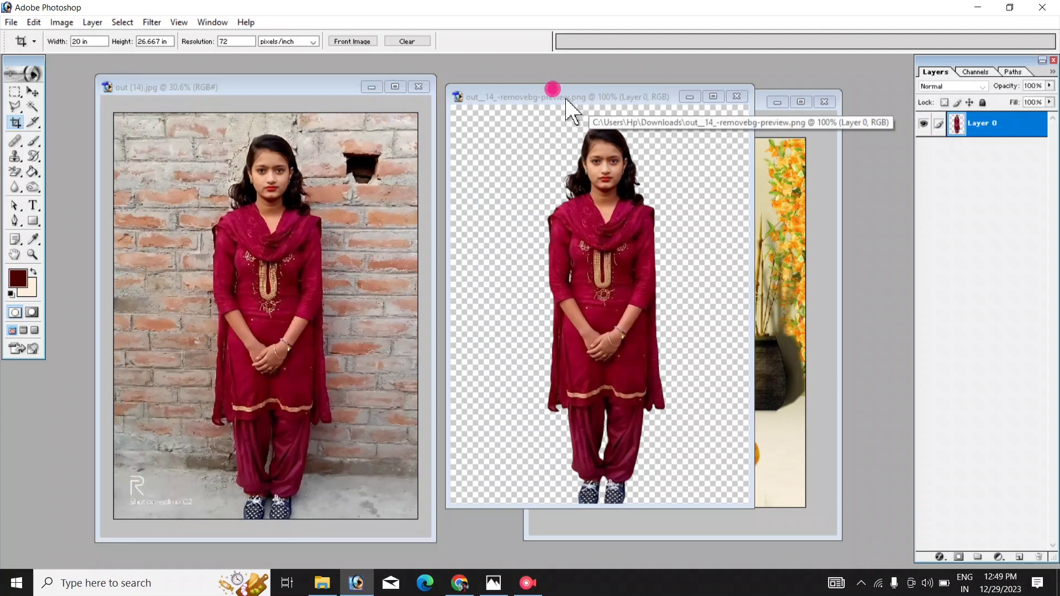
{"action": "scroll", "coordinate": [584, 195], "scroll_direction": "down", "scroll_amount": 2}
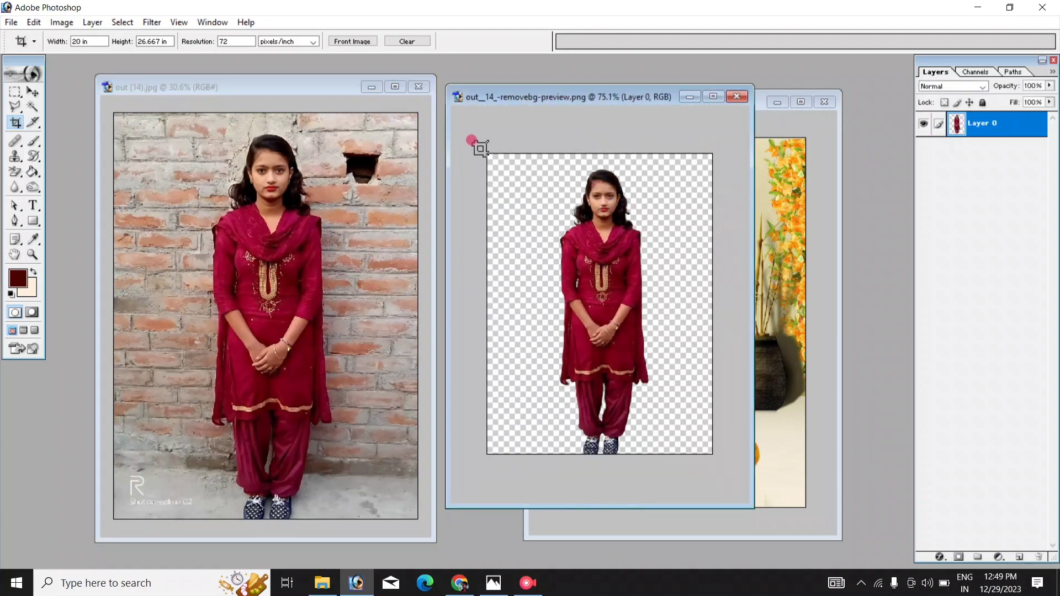
- Crop the whole cutout to 20 × 26.667 in at 72 ppi and recentre the girl
{"action": "left_click_drag", "start_coordinate": [473, 139], "coordinate": [710, 454]}
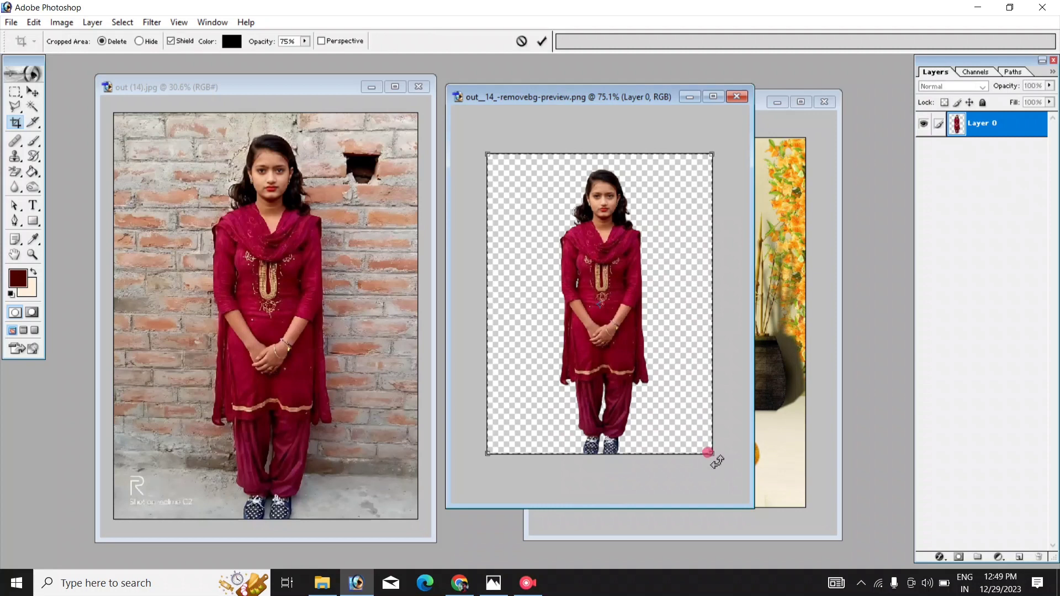
{"action": "left_click", "coordinate": [542, 41]}
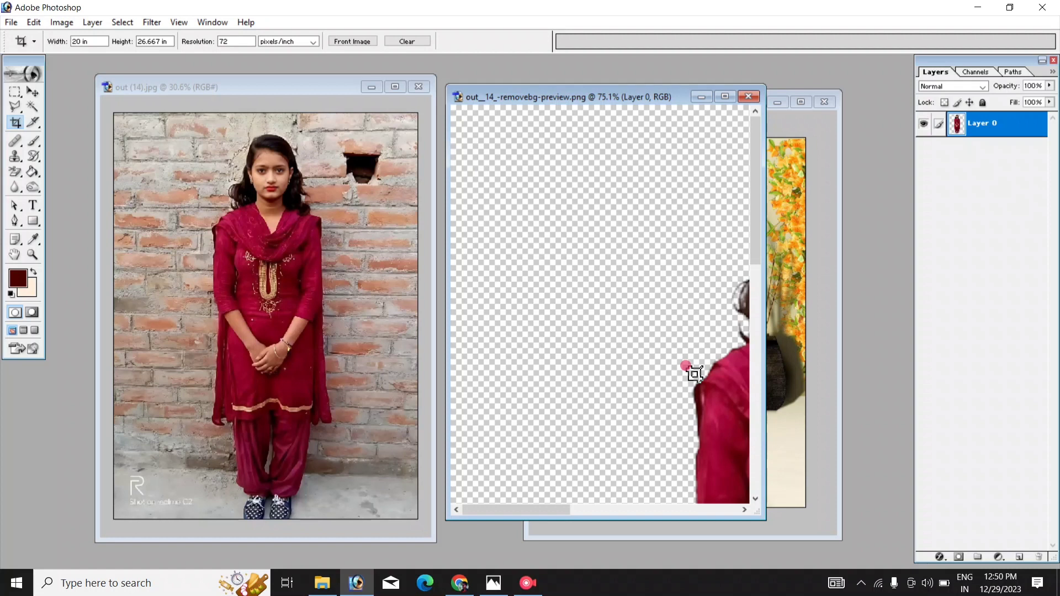
{"action": "left_click_drag", "start_coordinate": [726, 380], "coordinate": [586, 363]}
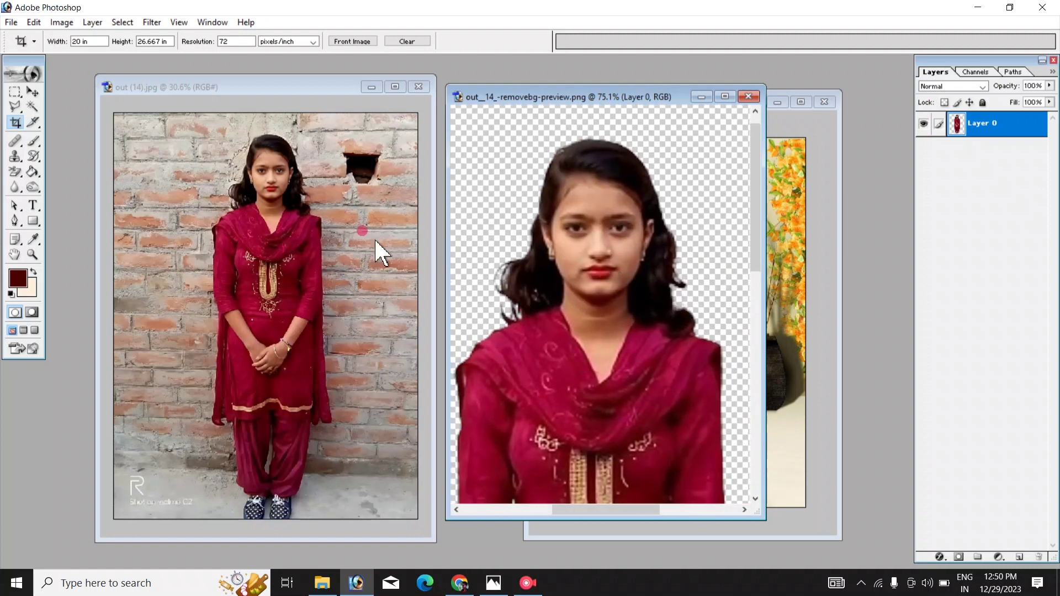
- Paste the full brick-wall photo into the cutout document as Layer 1
{"action": "left_click", "coordinate": [268, 91]}
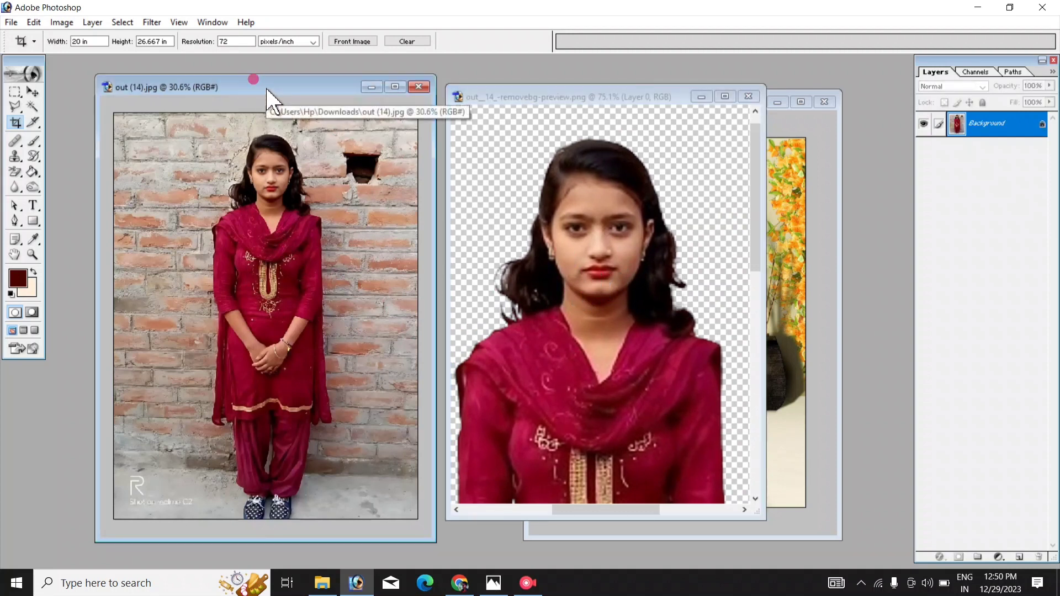
{"action": "key", "text": "ctrl+a"}
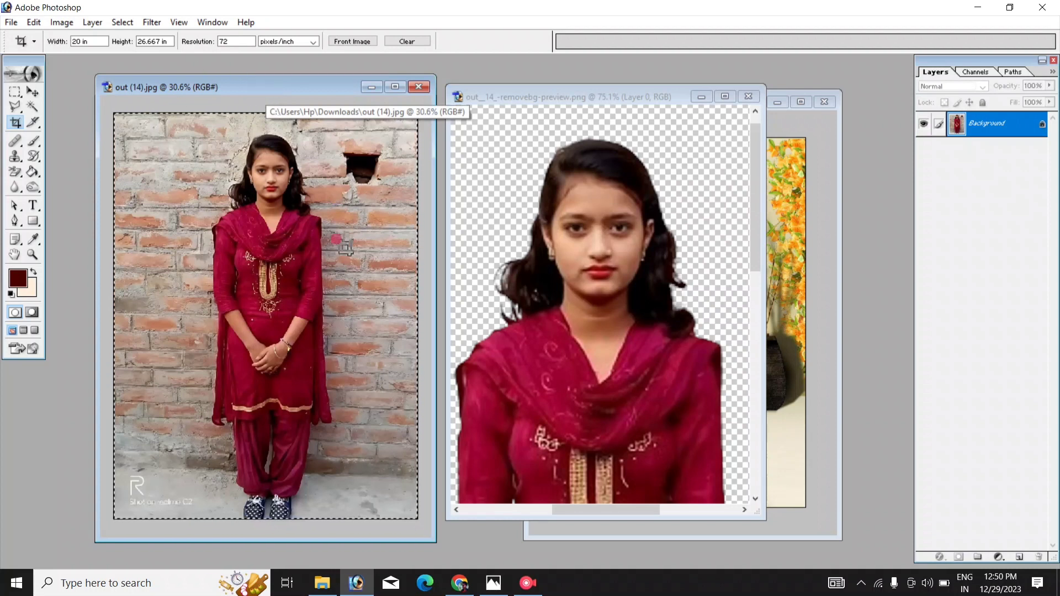
{"action": "left_click", "coordinate": [567, 100]}
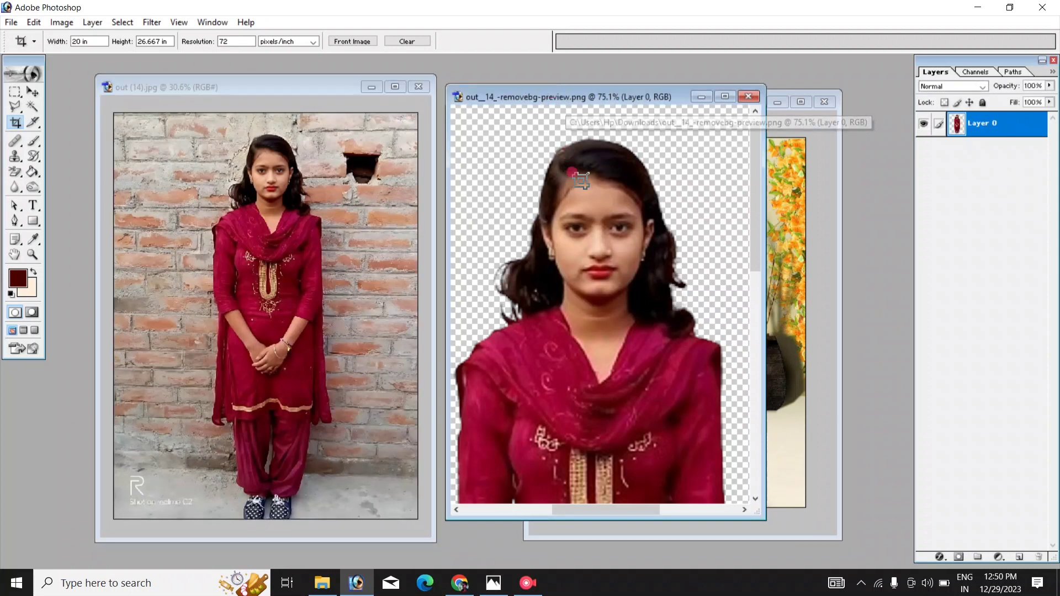
{"action": "key", "text": "ctrl+v"}
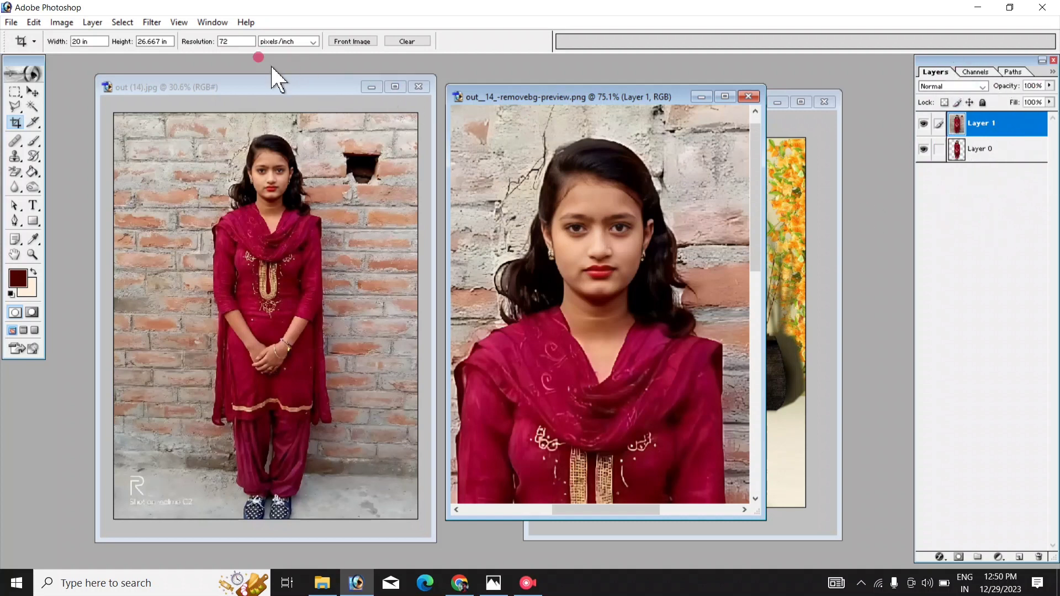
{"action": "left_click", "coordinate": [213, 23]}
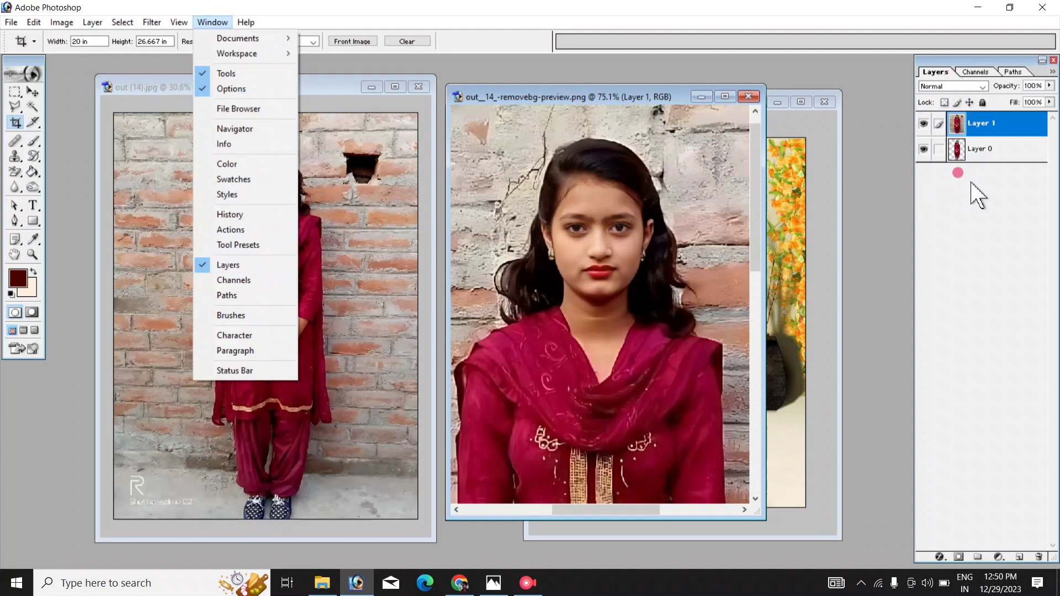
- Load the girl's outline from Layer 0, clear the brick wall on Layer 1, and merge down
{"action": "left_click", "coordinate": [981, 263]}
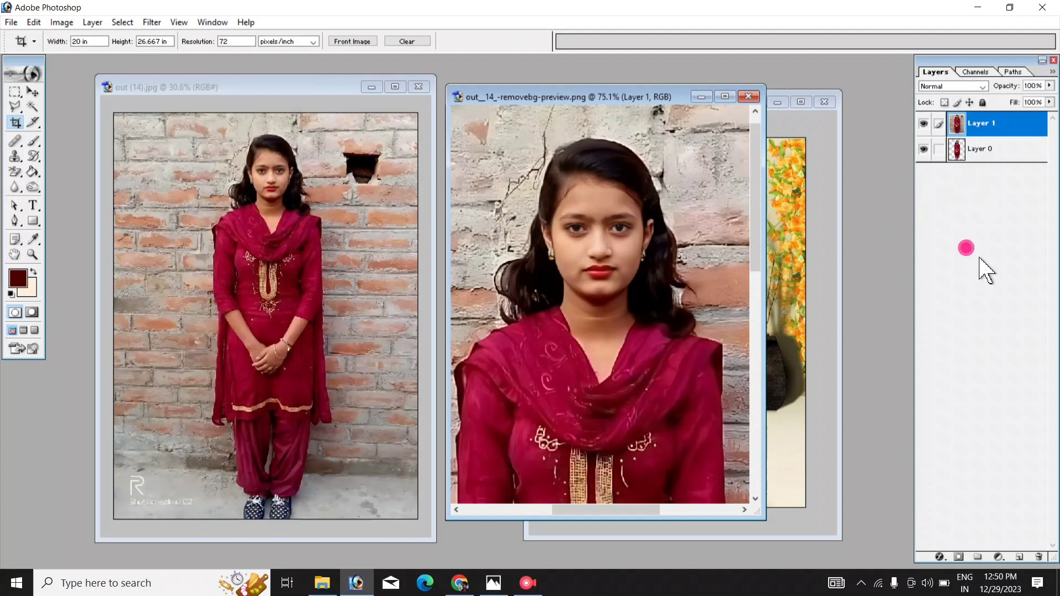
{"action": "left_click", "coordinate": [991, 160]}
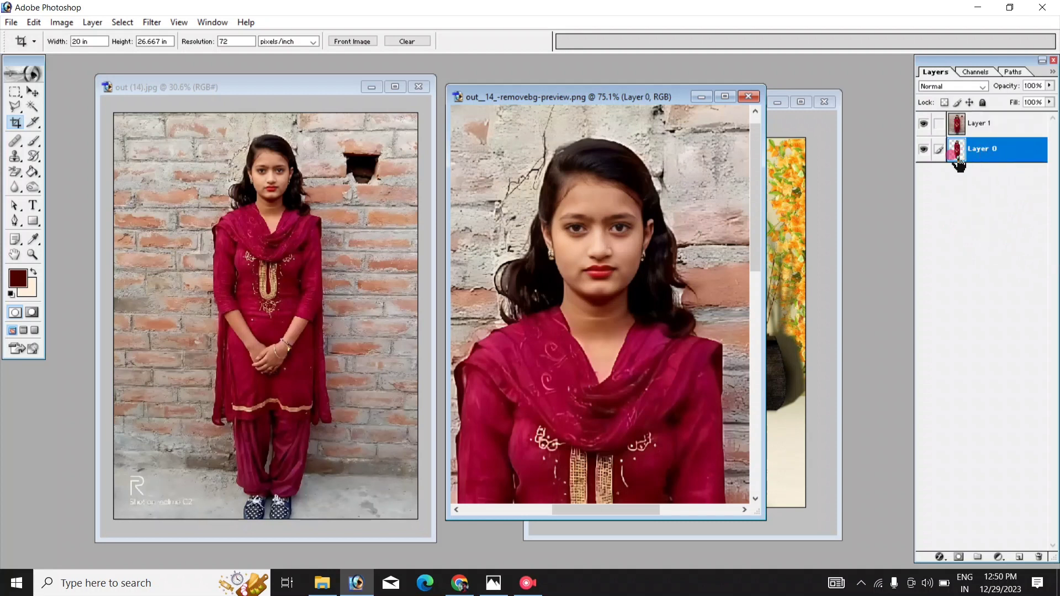
{"action": "left_click_drag", "start_coordinate": [960, 164], "coordinate": [962, 166]}
{"action": "left_click", "coordinate": [959, 164], "text": "ctrl"}
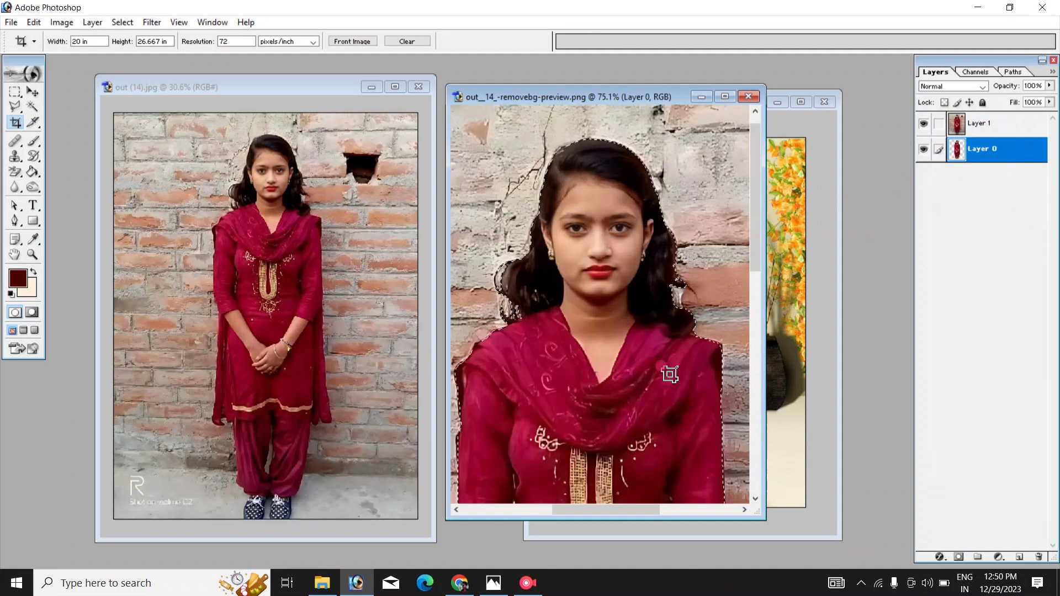
{"action": "left_click", "coordinate": [976, 128]}
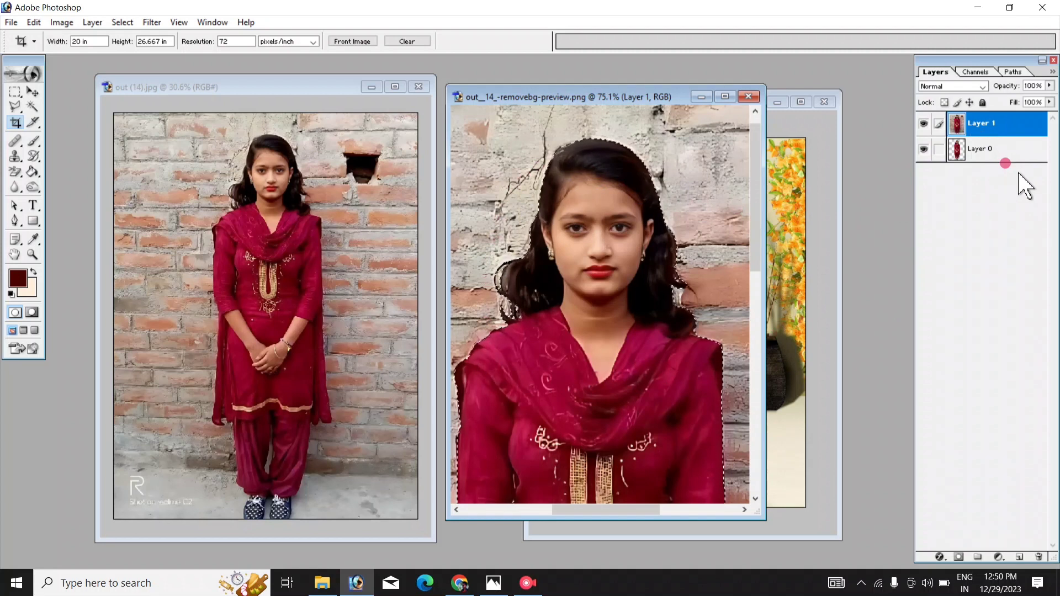
{"action": "key", "text": "Delete"}
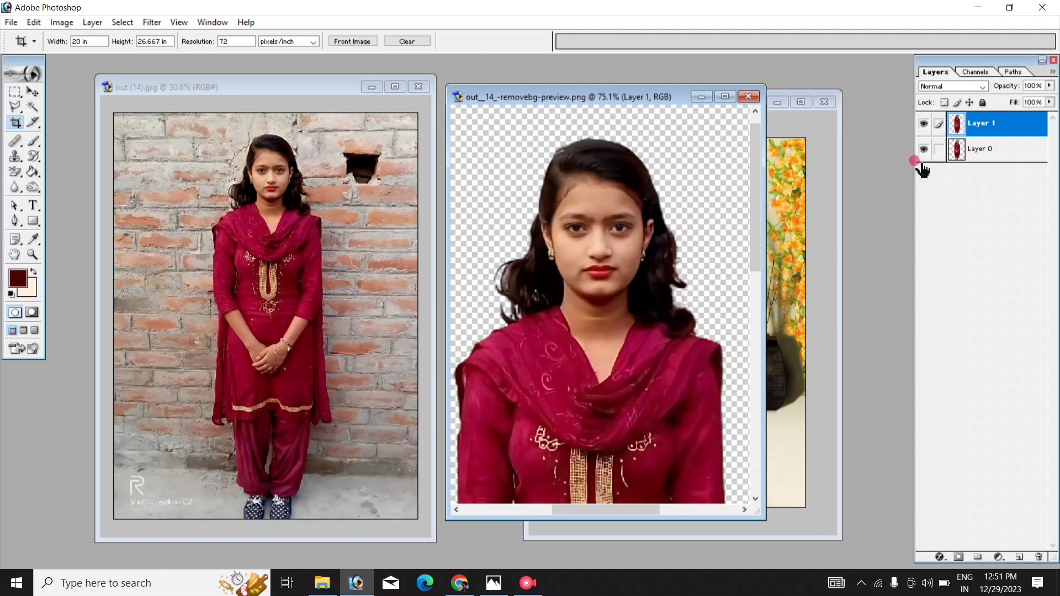
{"action": "key", "text": "ctrl+e"}
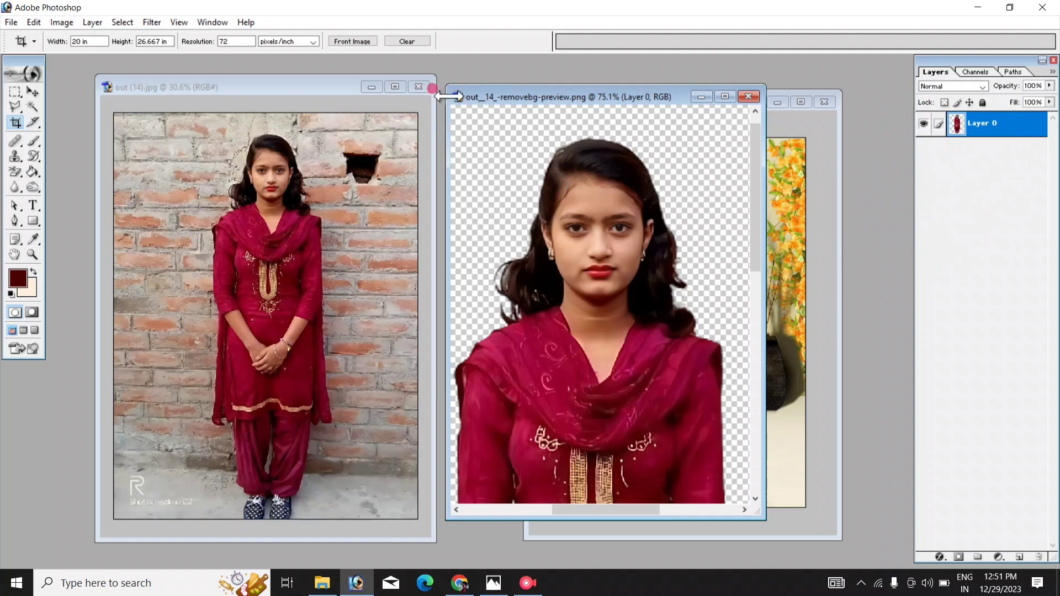
- Arrange the cutout and floral-room document windows side by side
{"action": "left_click", "coordinate": [422, 90]}
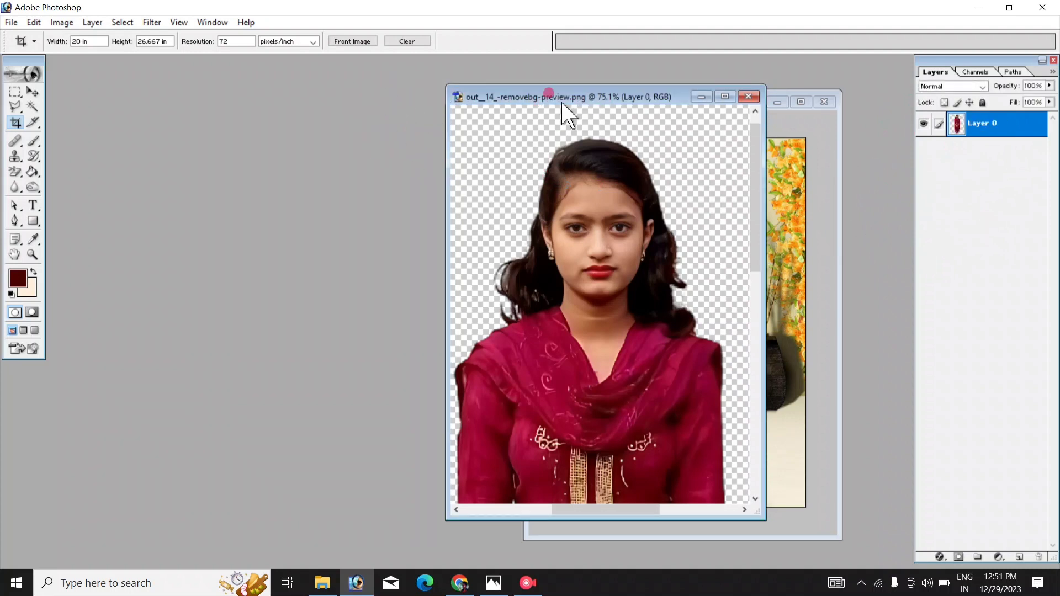
{"action": "left_click_drag", "start_coordinate": [558, 98], "coordinate": [219, 99]}
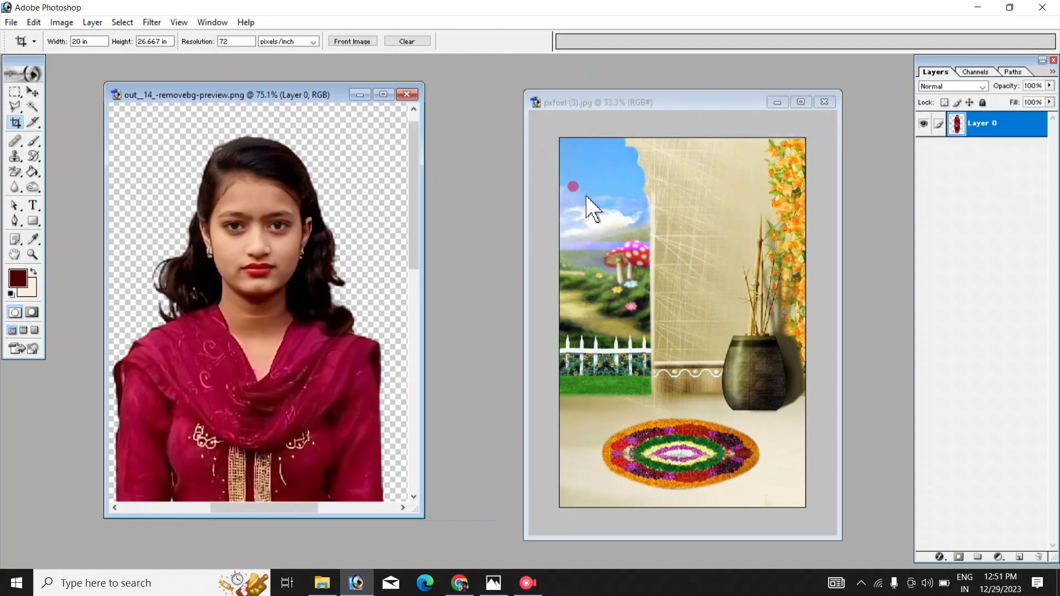
{"action": "left_click", "coordinate": [684, 106]}
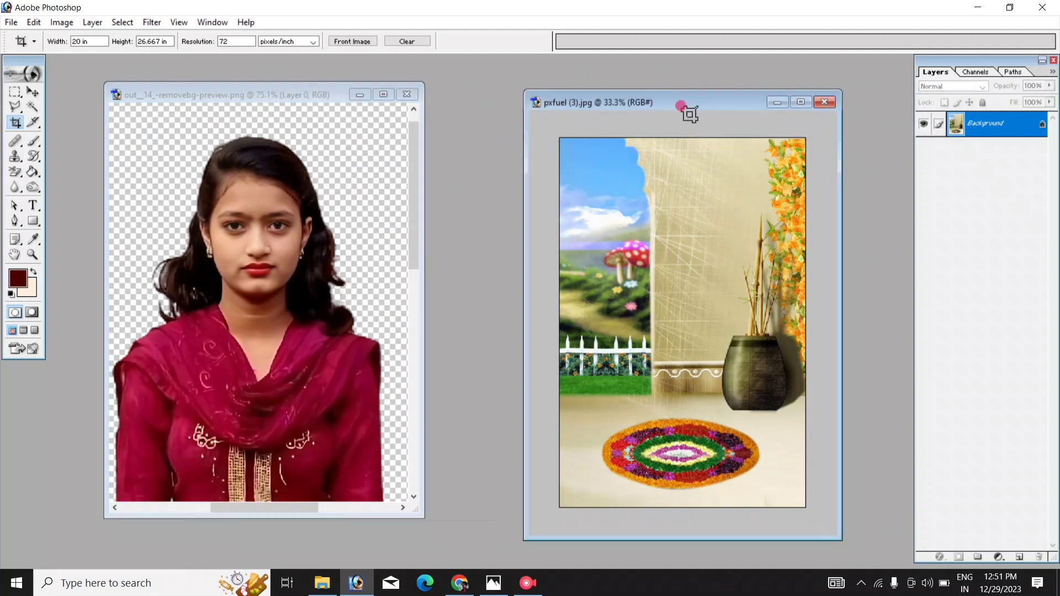
{"action": "left_click_drag", "start_coordinate": [679, 103], "coordinate": [651, 84]}
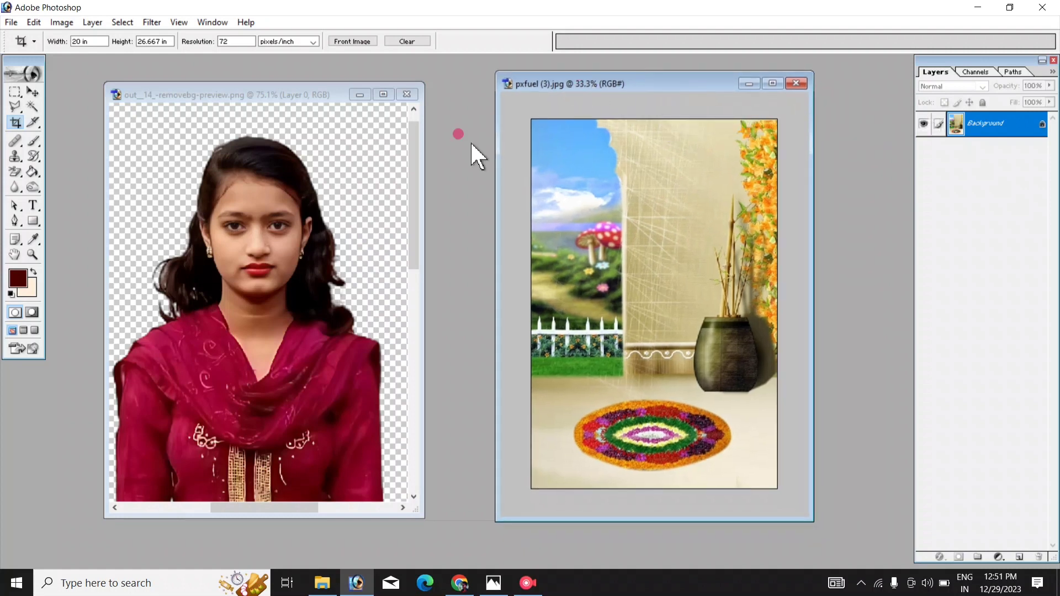
- Drag the girl cutout into pxfuel (3).jpg as Layer 1 and maximize that window
{"action": "left_click", "coordinate": [33, 91]}
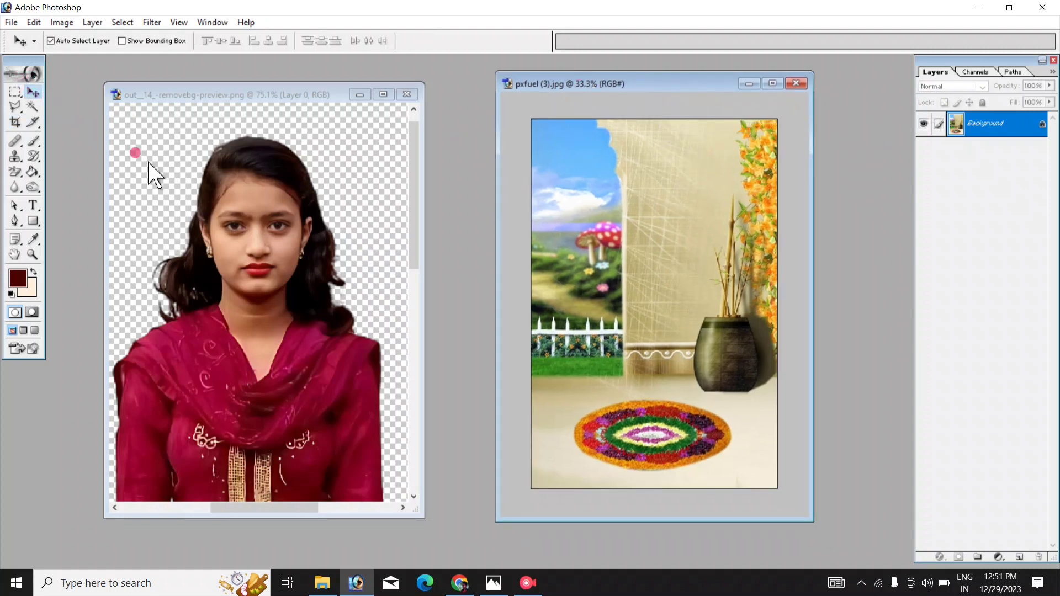
{"action": "left_click", "coordinate": [247, 198]}
{"action": "left_click_drag", "start_coordinate": [247, 197], "coordinate": [246, 218]}
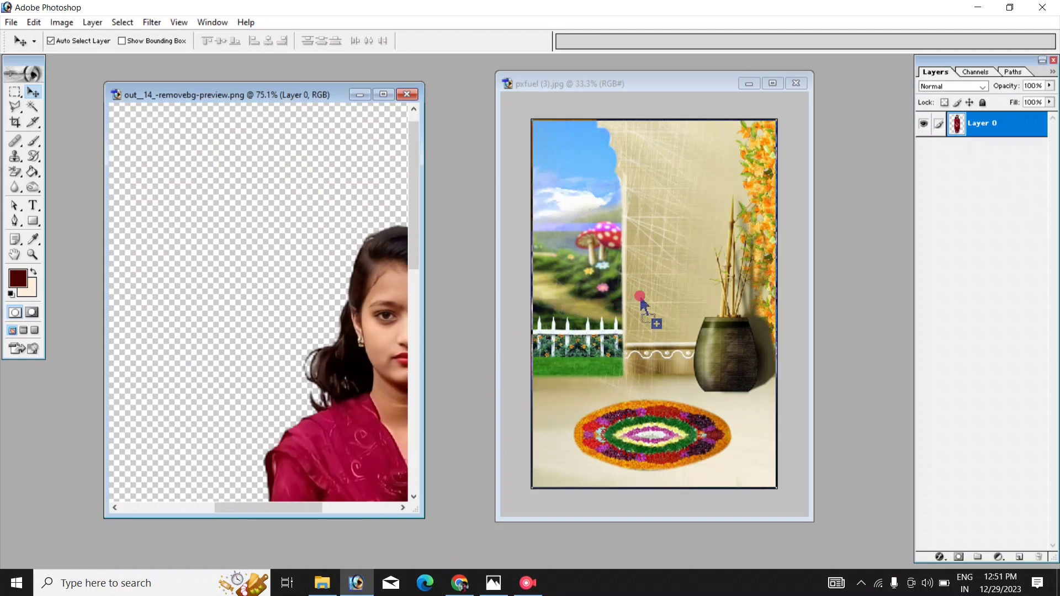
{"action": "left_click_drag", "start_coordinate": [400, 289], "coordinate": [643, 308]}
{"action": "left_click_drag", "start_coordinate": [640, 369], "coordinate": [650, 195]}
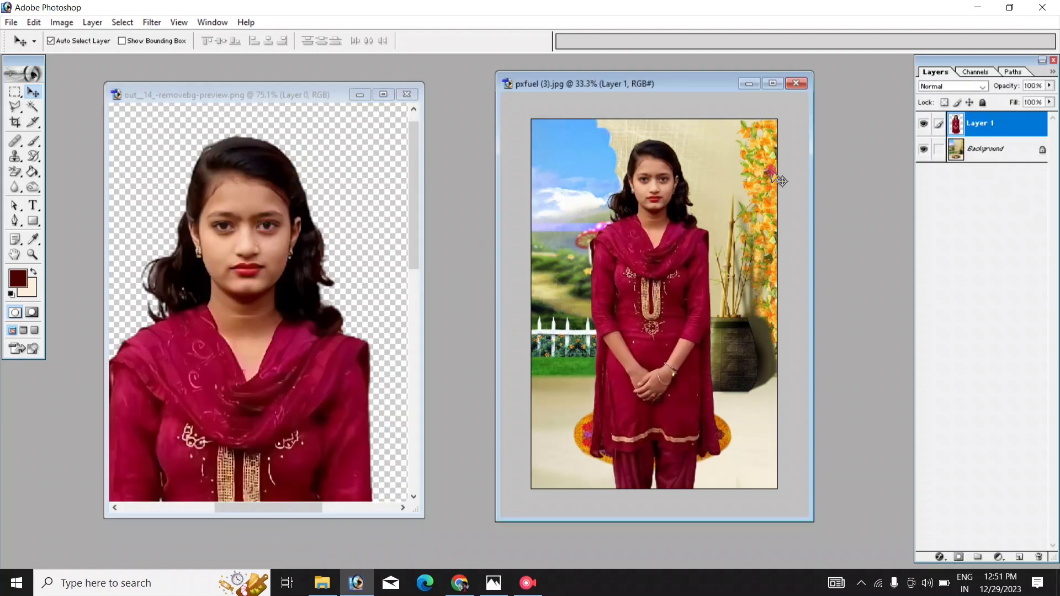
{"action": "left_click", "coordinate": [773, 84]}
{"action": "left_click_drag", "start_coordinate": [539, 251], "coordinate": [538, 240]}
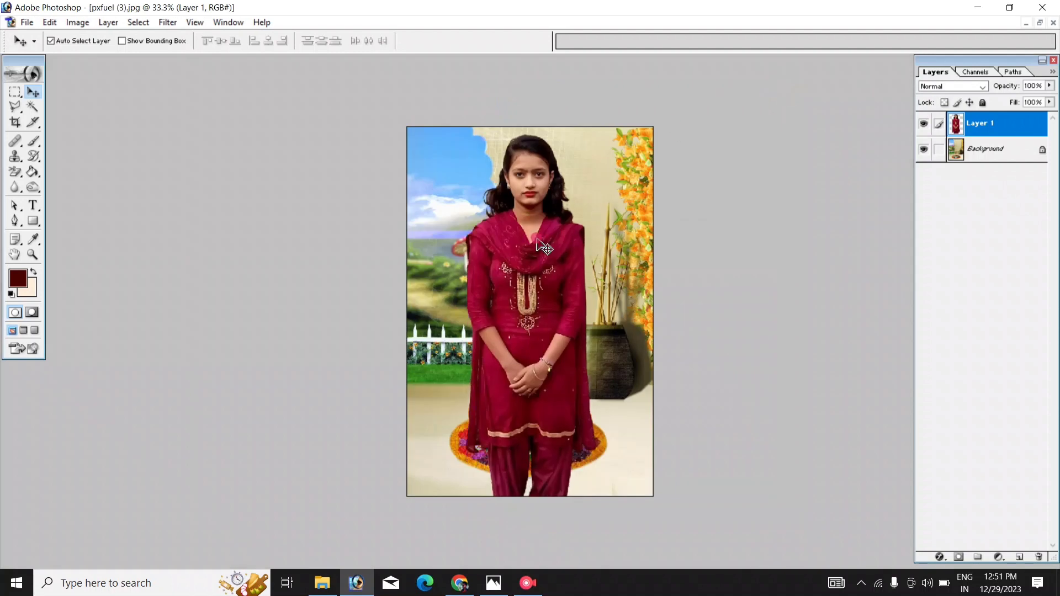
- Scale the girl layer to 70.4% and set her on the flower rangoli
{"action": "key", "text": "ctrl+t"}
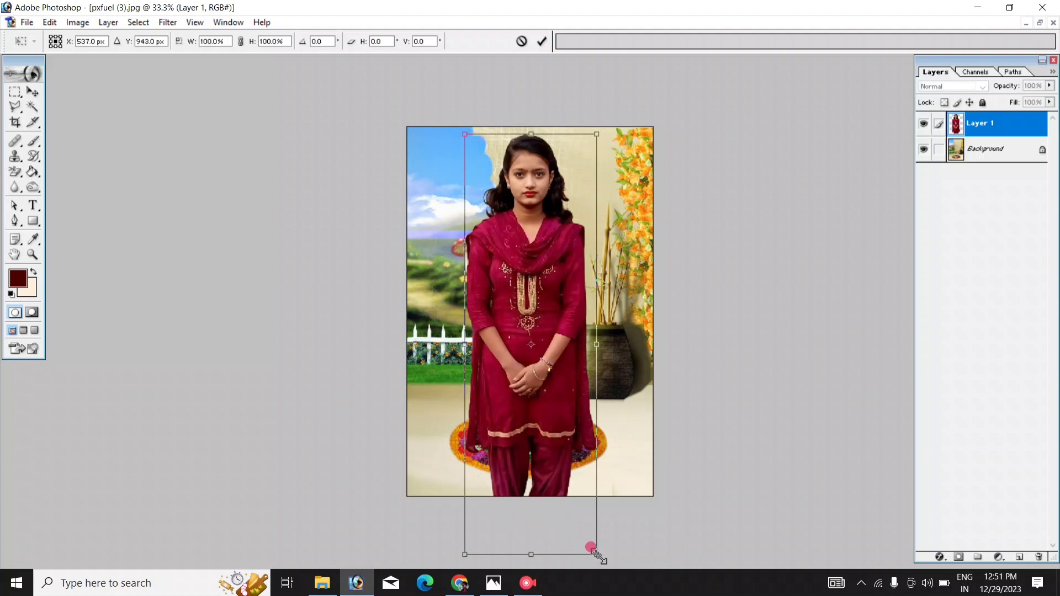
{"action": "left_click_drag", "start_coordinate": [599, 558], "coordinate": [553, 463]}
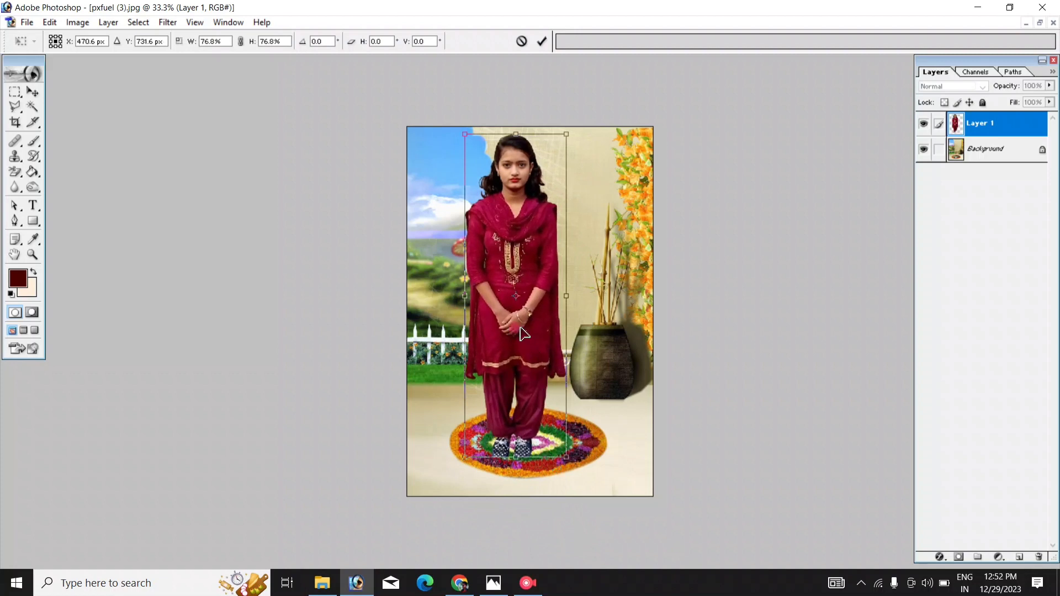
{"action": "left_click_drag", "start_coordinate": [525, 333], "coordinate": [534, 338]}
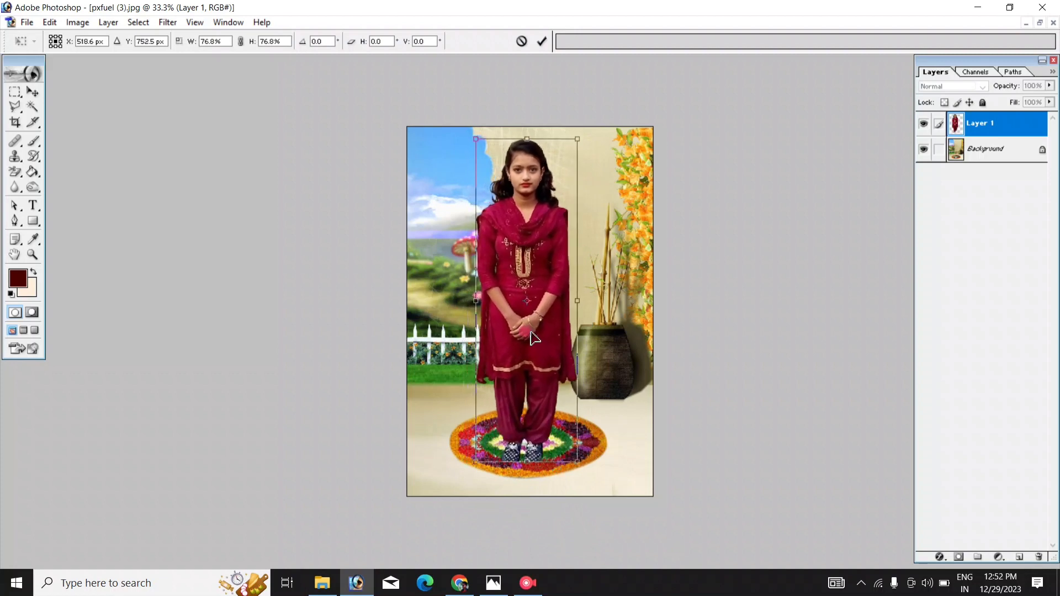
{"action": "left_click_drag", "start_coordinate": [579, 140], "coordinate": [573, 152]}
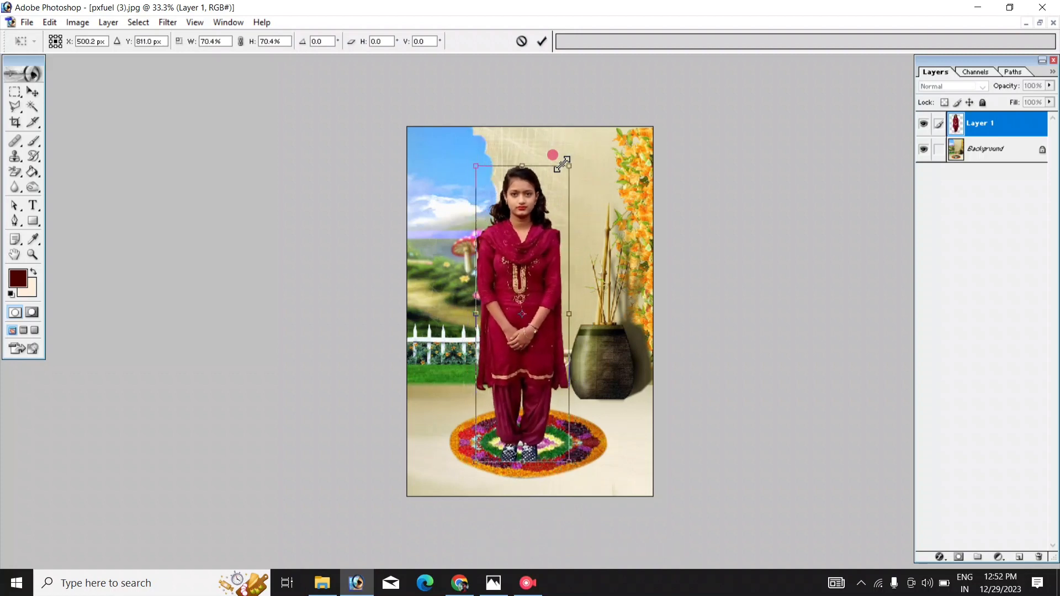
{"action": "left_click_drag", "start_coordinate": [525, 294], "coordinate": [528, 293]}
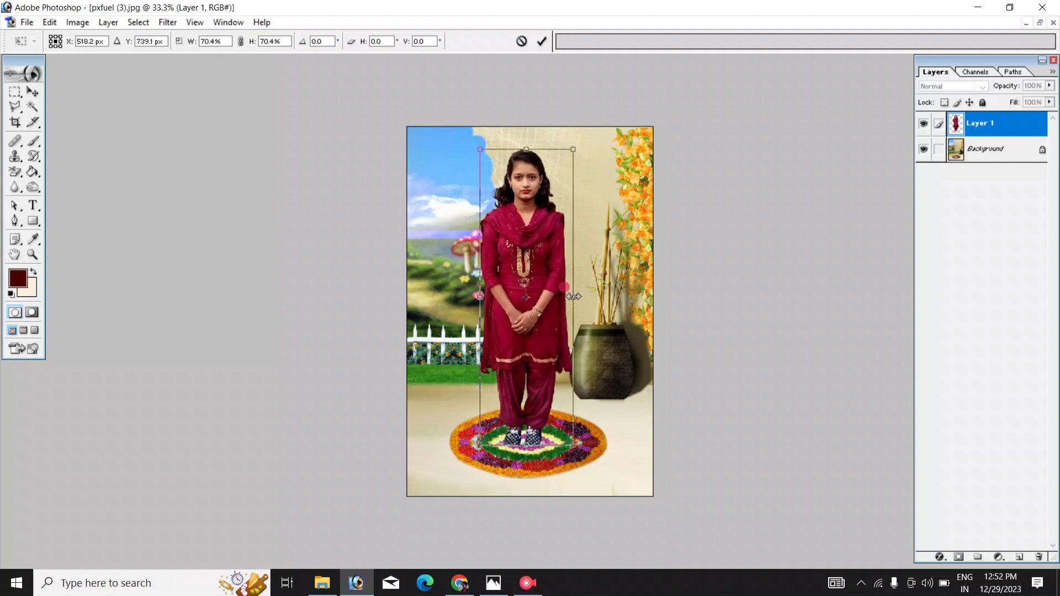
{"action": "key", "text": "ctrl+0"}
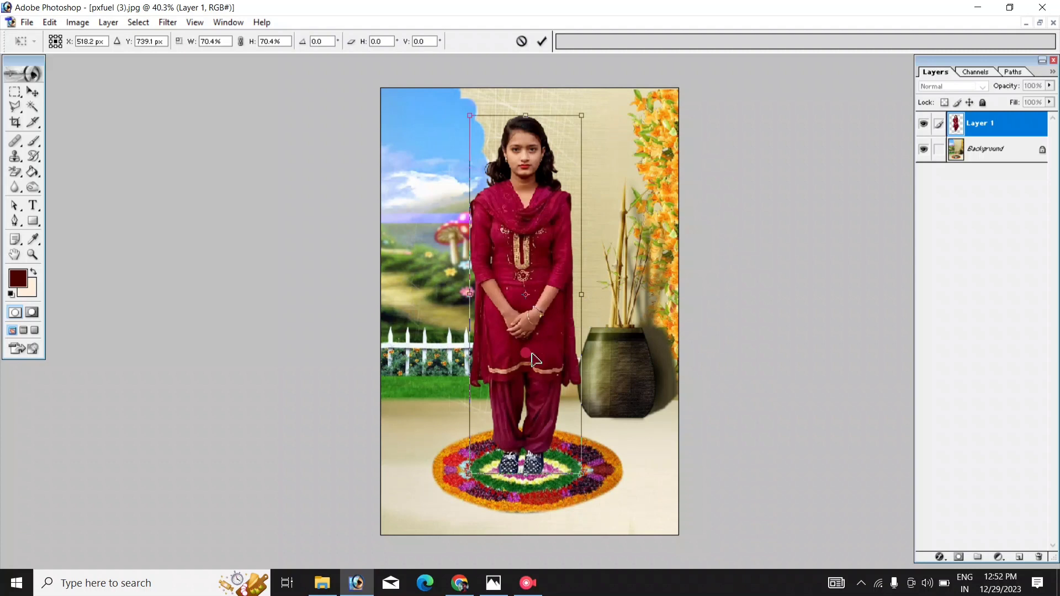
{"action": "left_click", "coordinate": [544, 42]}
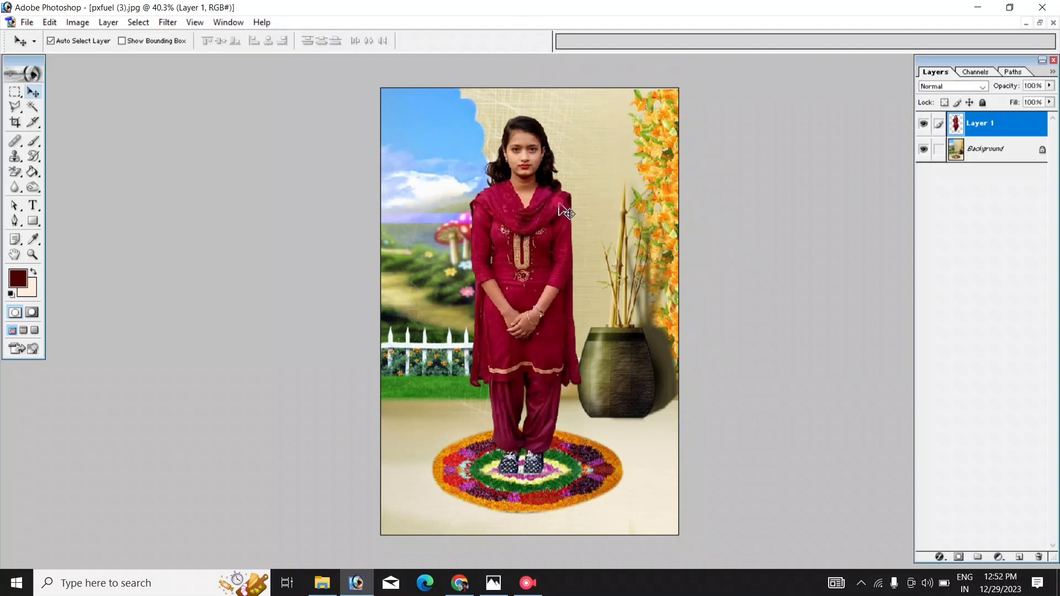
- At actual pixel size, nudge the girl down about 25 px and pan to her face
{"action": "key", "text": "ctrl+alt+0"}
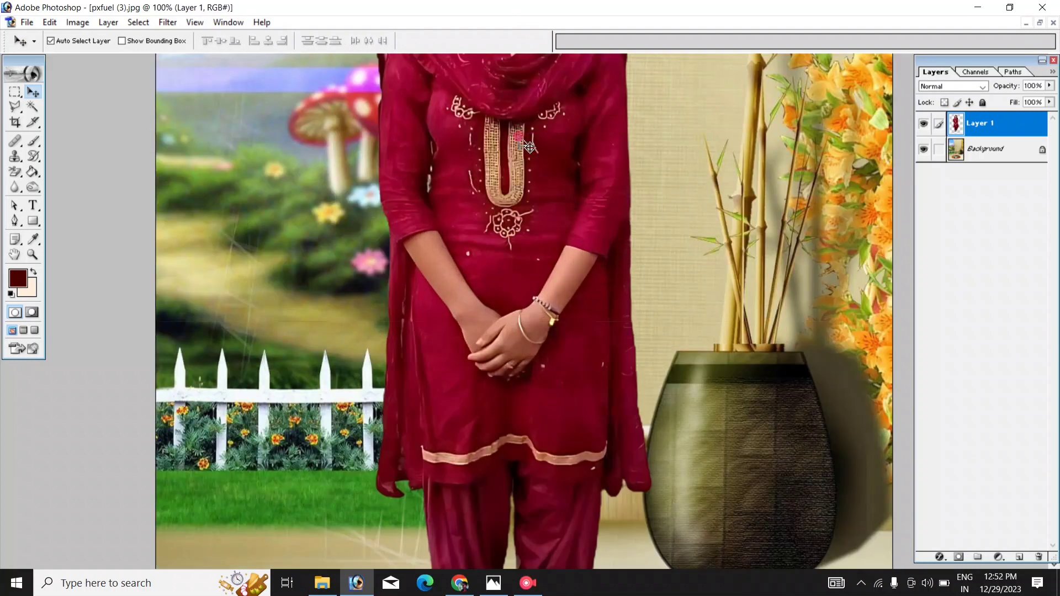
{"action": "left_click_drag", "start_coordinate": [519, 143], "coordinate": [522, 157]}
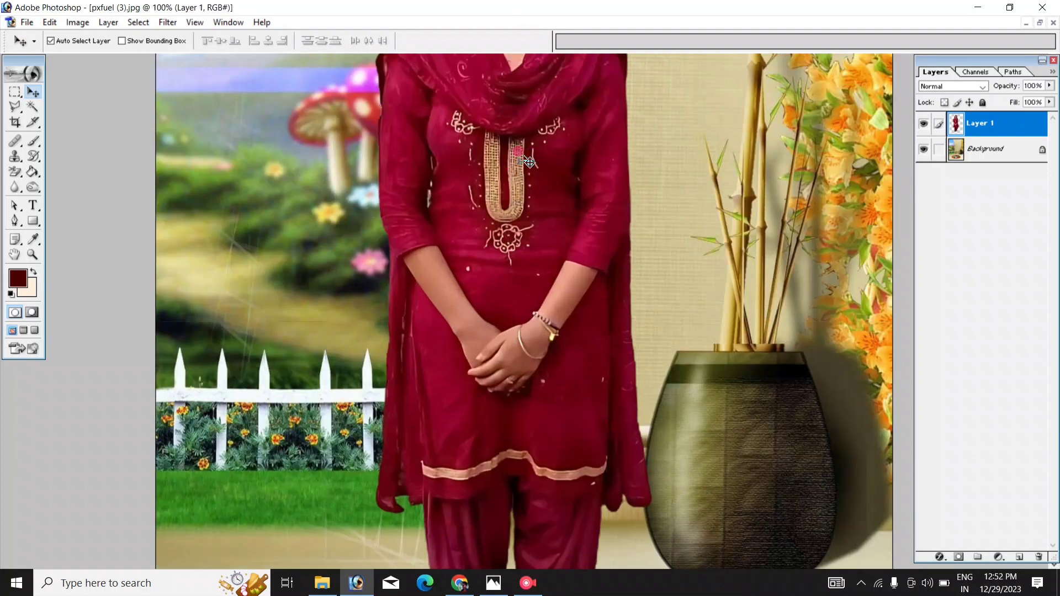
{"action": "left_click_drag", "start_coordinate": [632, 151], "coordinate": [646, 301]}
{"action": "left_click_drag", "start_coordinate": [646, 182], "coordinate": [657, 332]}
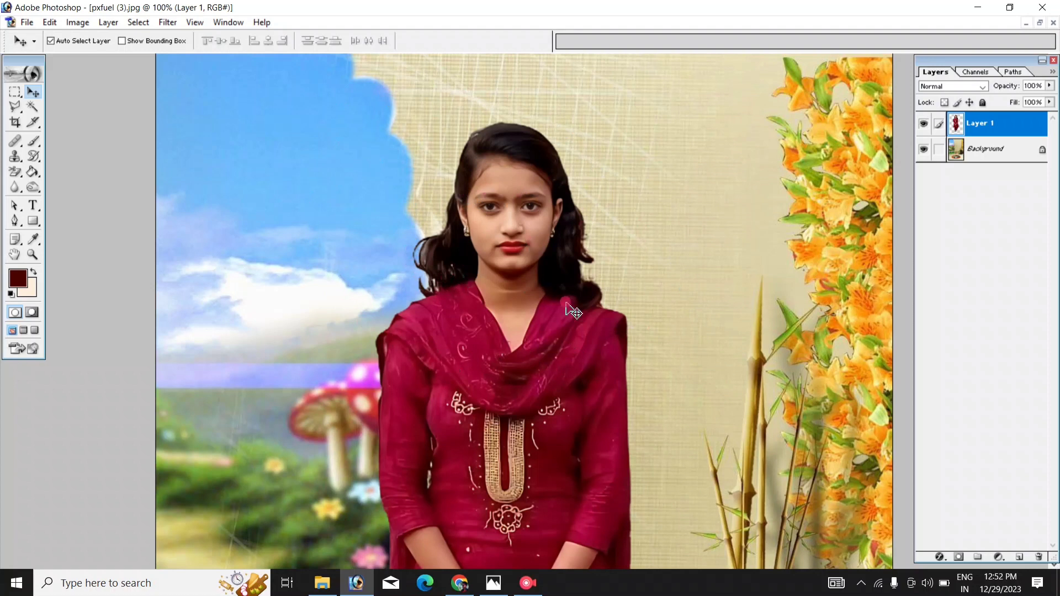
- Zoom out and back in to check the girl's placement on the rangoli
{"action": "key", "text": "ctrl+minus"}
{"action": "key", "text": "ctrl+minus"}
{"action": "key", "text": "ctrl+minus"}
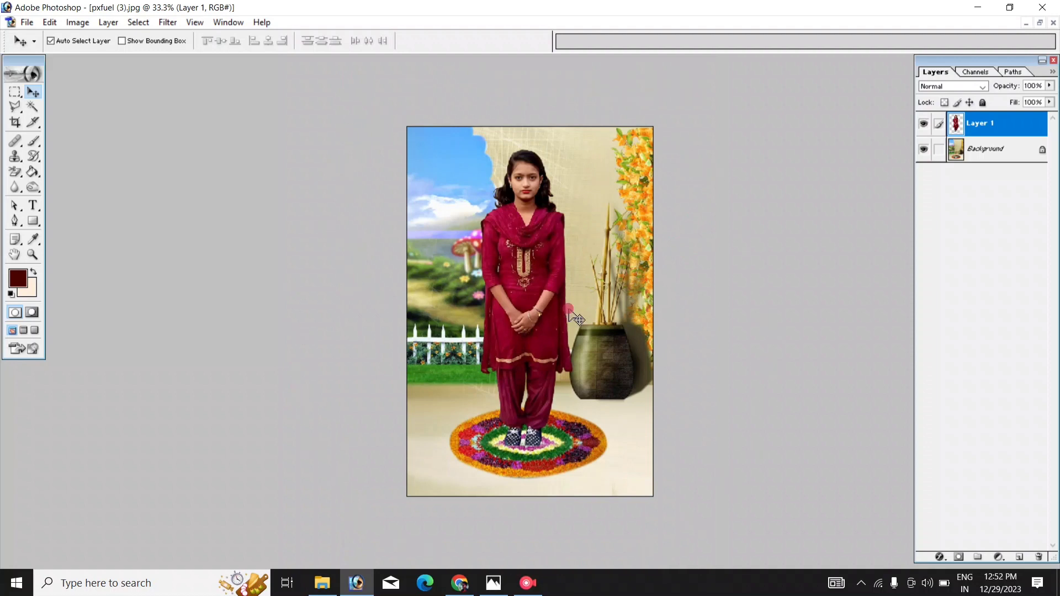
{"action": "key", "text": "ctrl+minus"}
{"action": "key", "text": "ctrl+plus"}
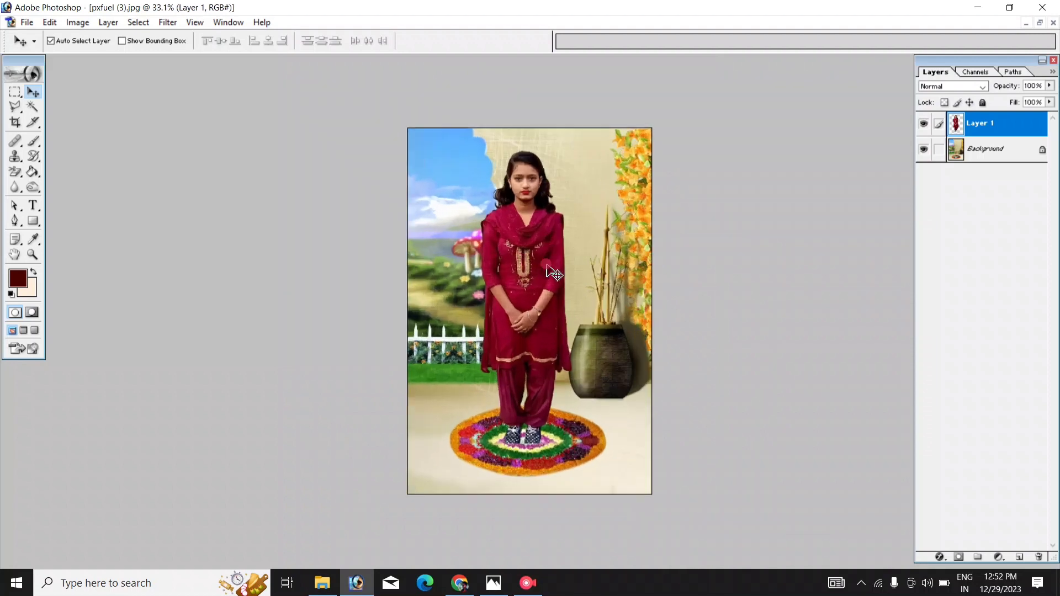
{"action": "key", "text": "ctrl+plus"}
{"action": "left_click", "coordinate": [354, 122]}
{"action": "left_click", "coordinate": [355, 453]}
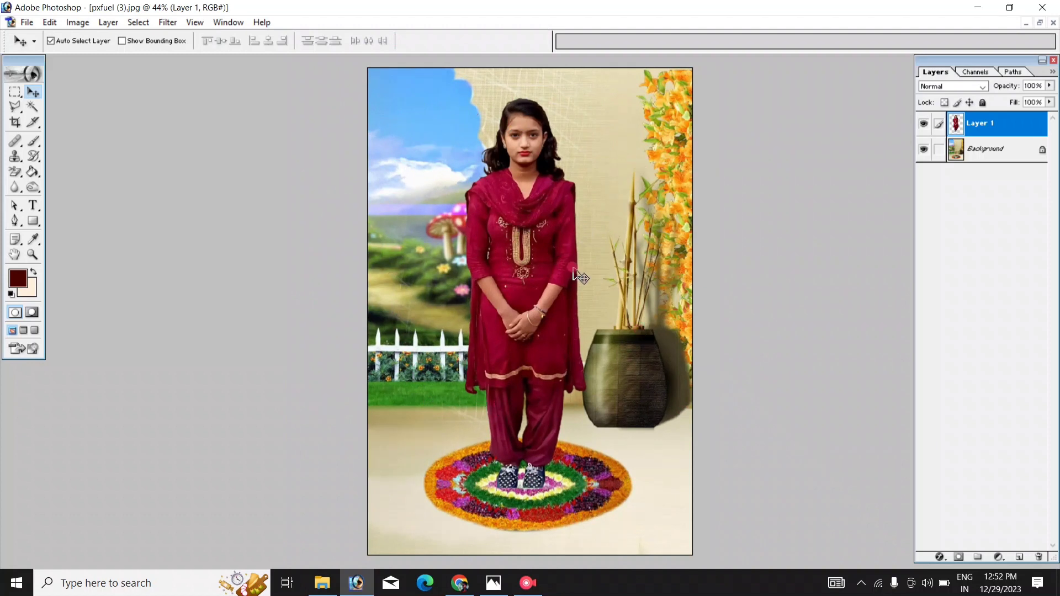
- Save the composite as etret.jpg in JPEG format at maximum quality 12
{"action": "left_click", "coordinate": [26, 22]}
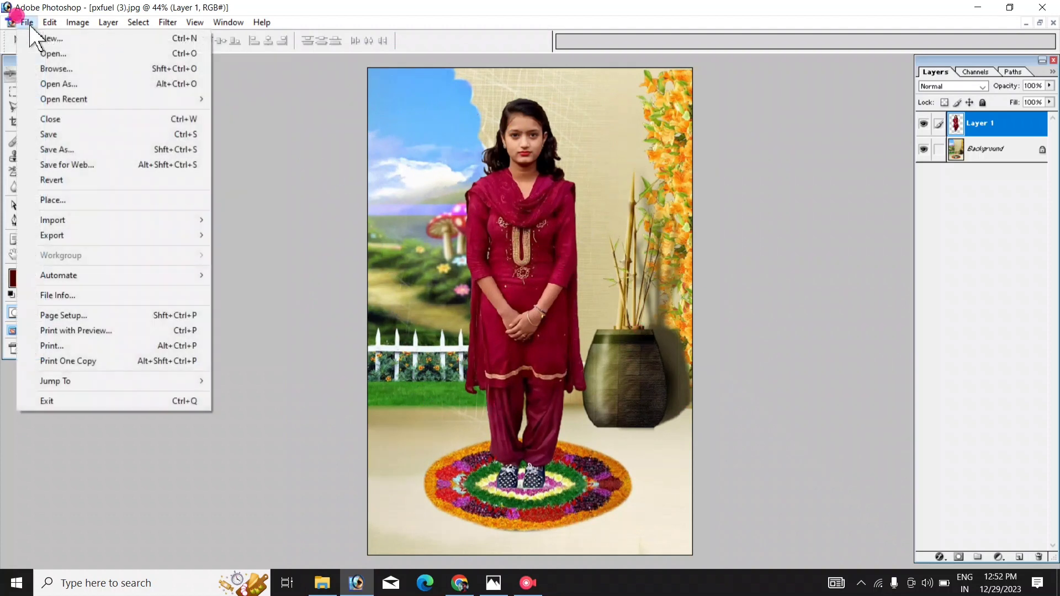
{"action": "left_click", "coordinate": [71, 150]}
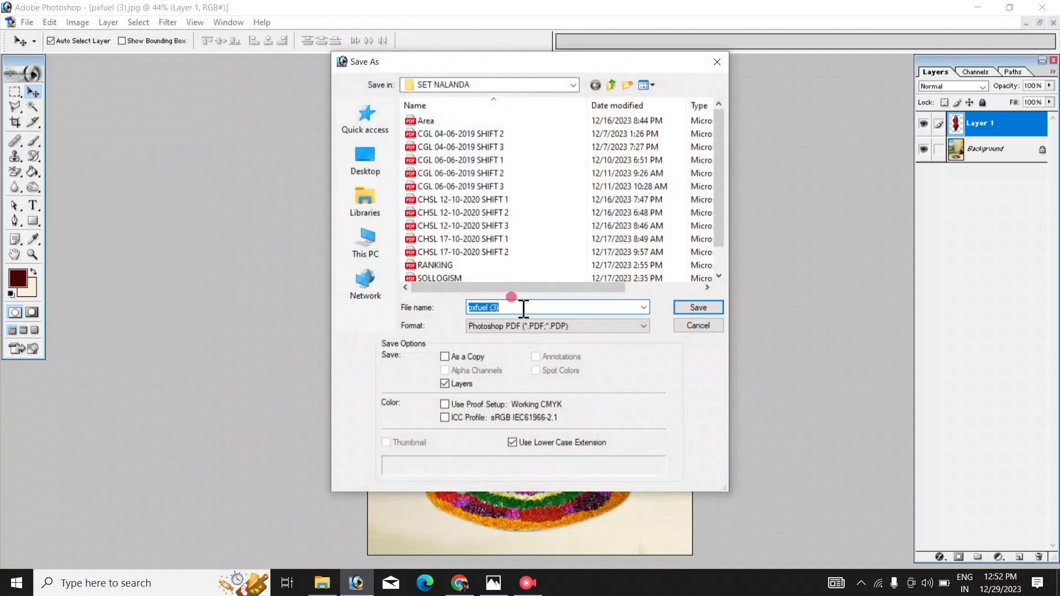
{"action": "type", "text": "etret"}
{"action": "left_click", "coordinate": [481, 326]}
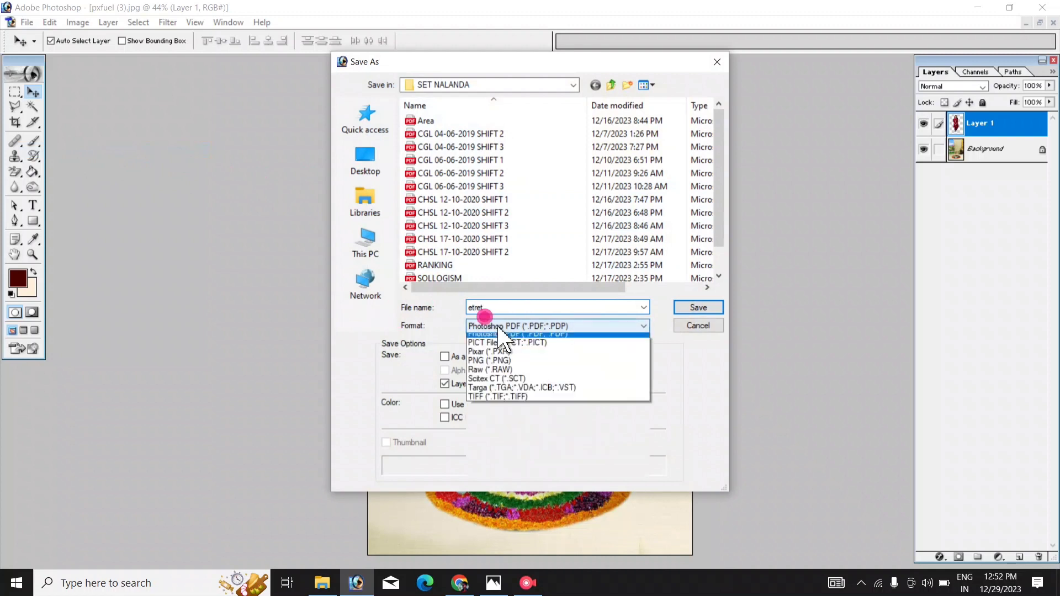
{"action": "left_click", "coordinate": [507, 392]}
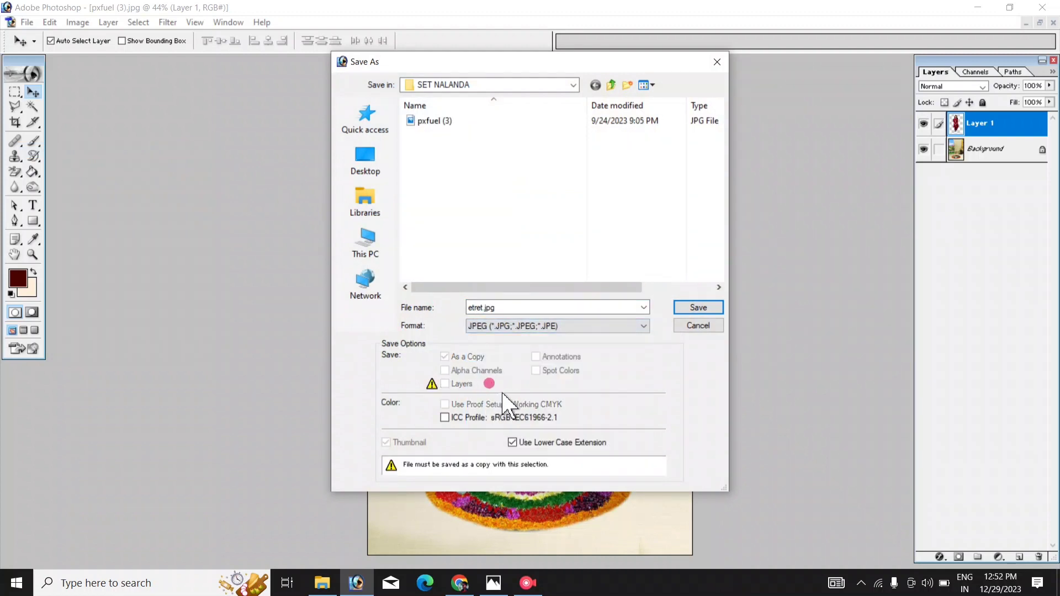
{"action": "left_click", "coordinate": [697, 308]}
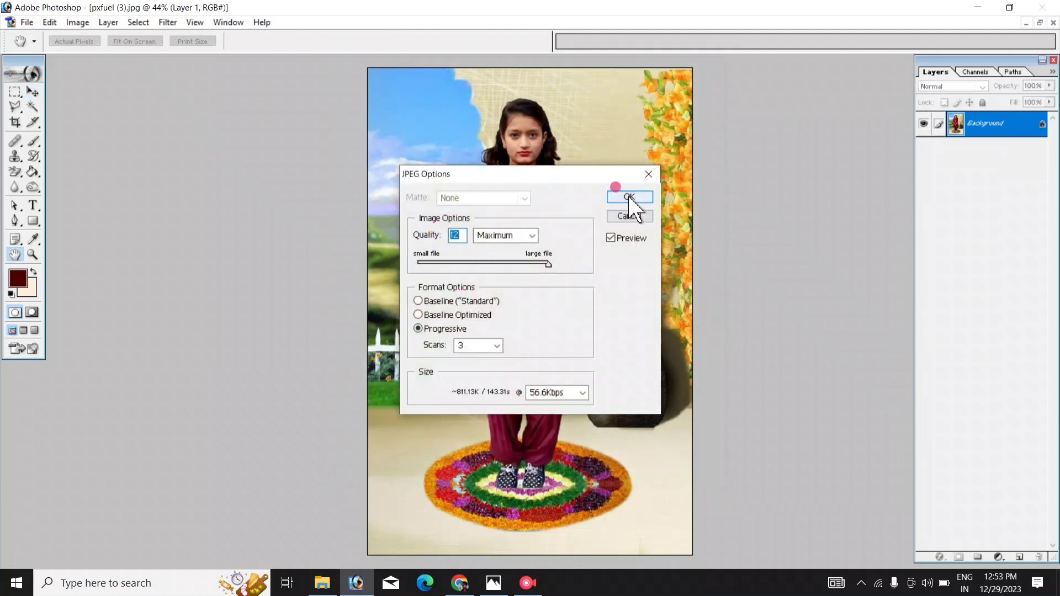
{"action": "left_click", "coordinate": [629, 198]}
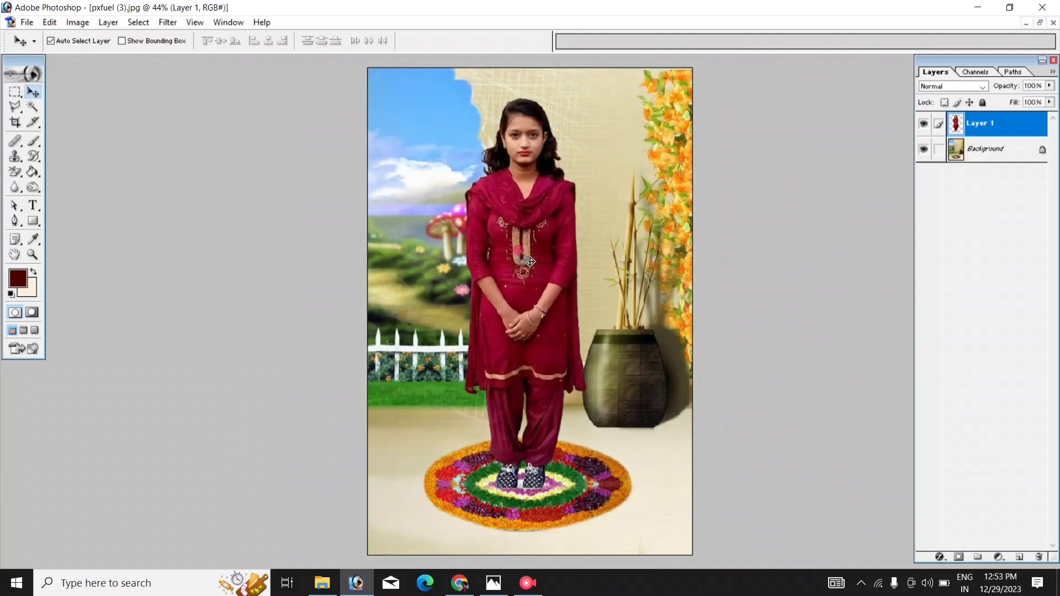
- Close the composite and cut-out PNG documents without saving
{"action": "key", "text": "ctrl+w"}
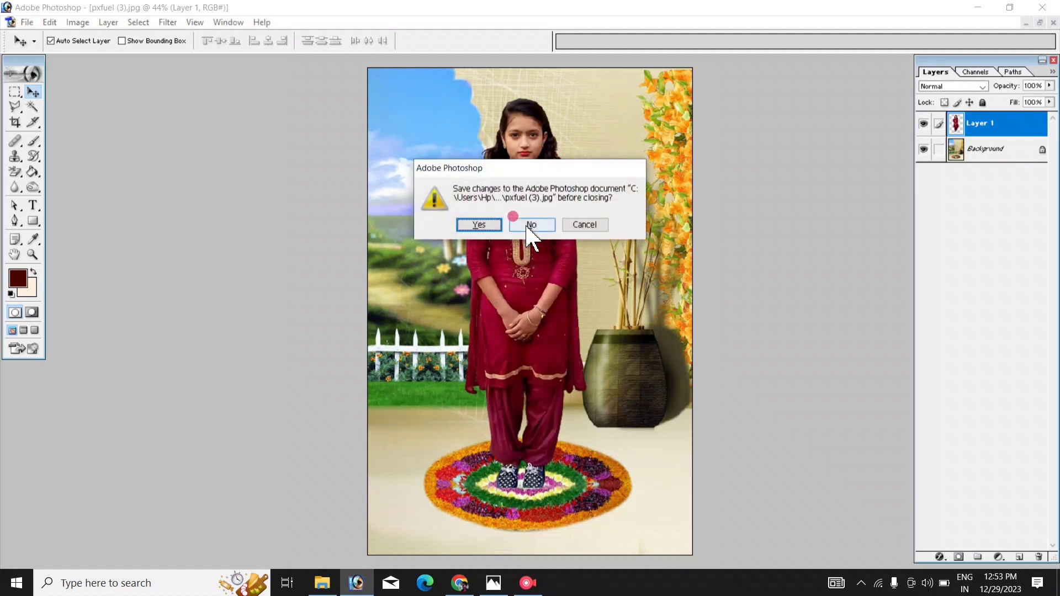
{"action": "left_click", "coordinate": [526, 224]}
{"action": "key", "text": "ctrl+w"}
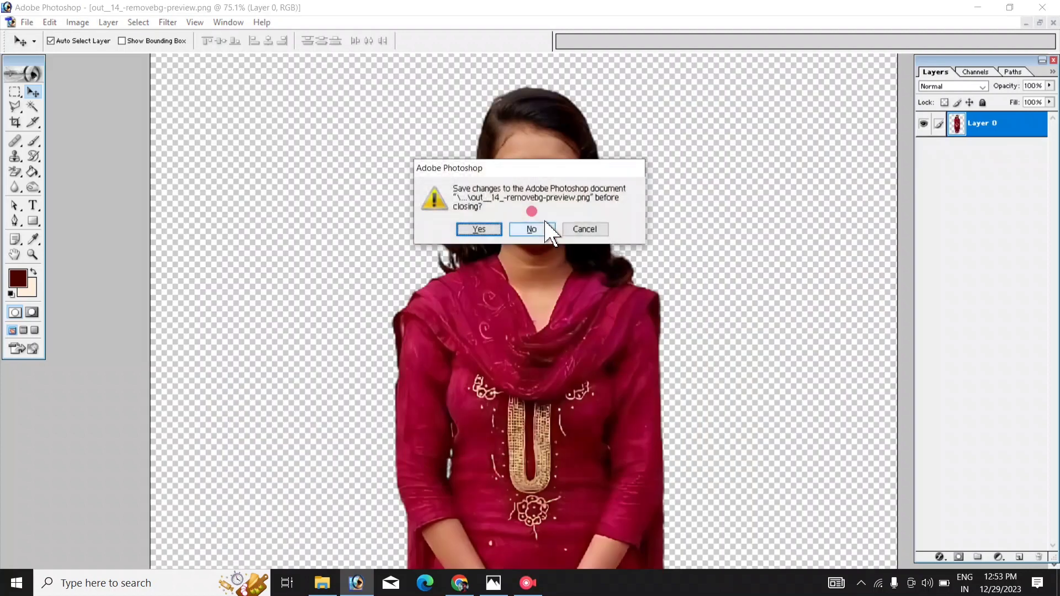
{"action": "left_click", "coordinate": [527, 221]}
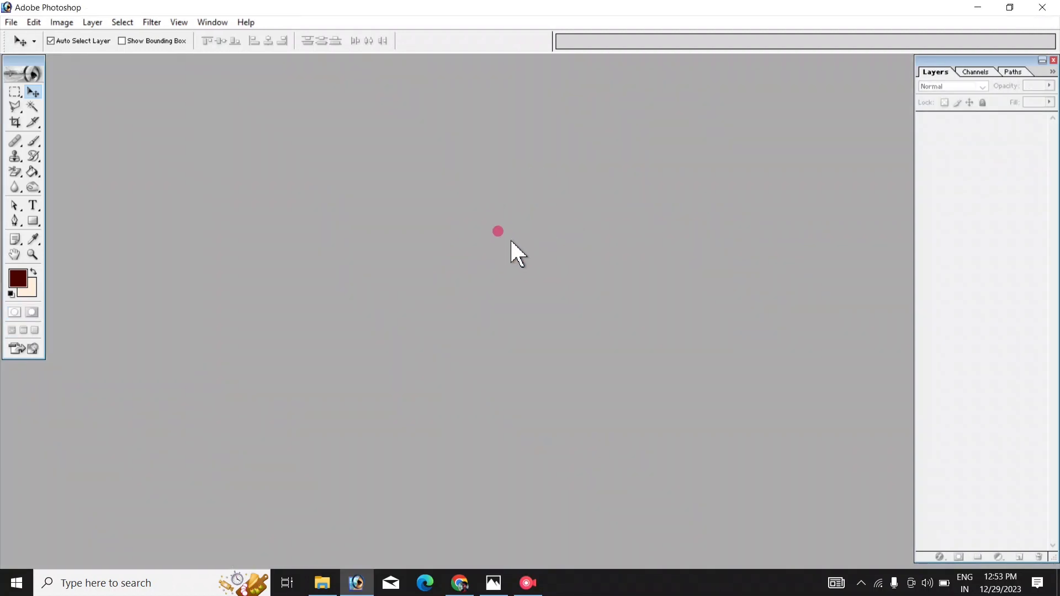
- Open the original brick-wall photo out (14).jpg from Downloads
{"action": "key", "text": "ctrl+o"}
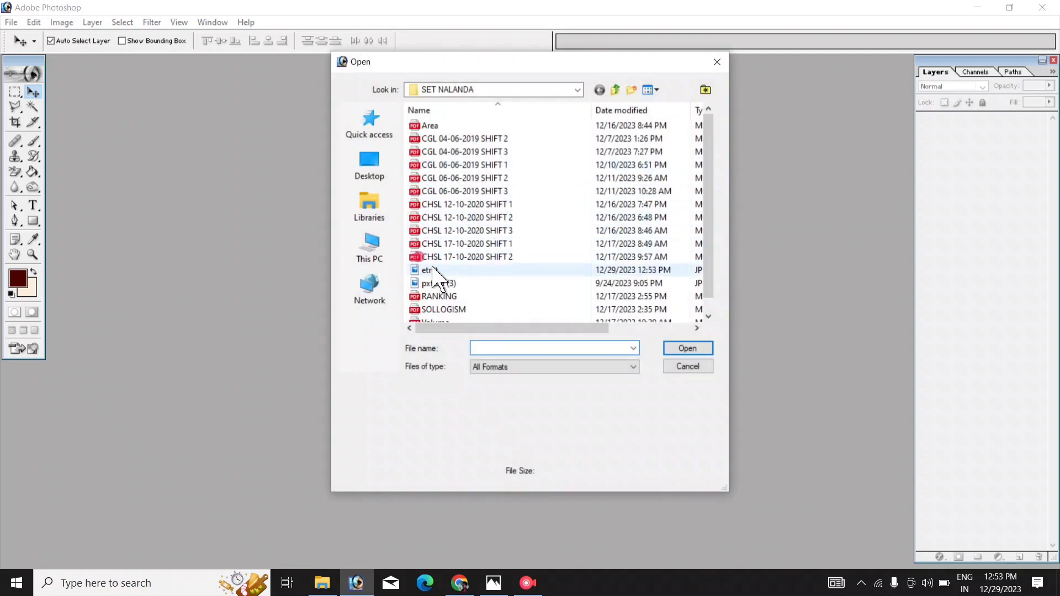
{"action": "left_click", "coordinate": [370, 248]}
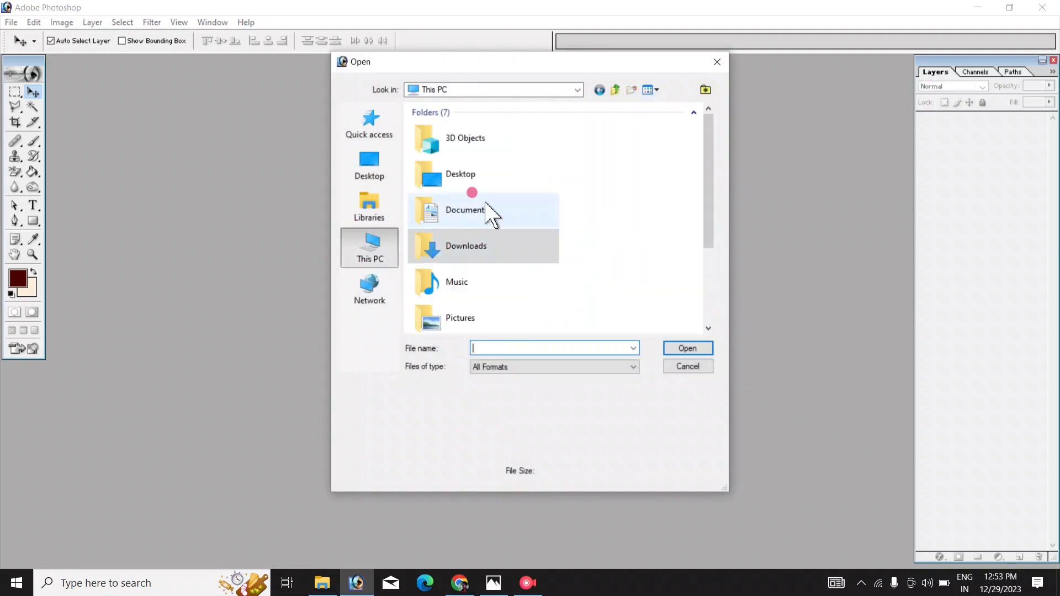
{"action": "double_click", "coordinate": [478, 243]}
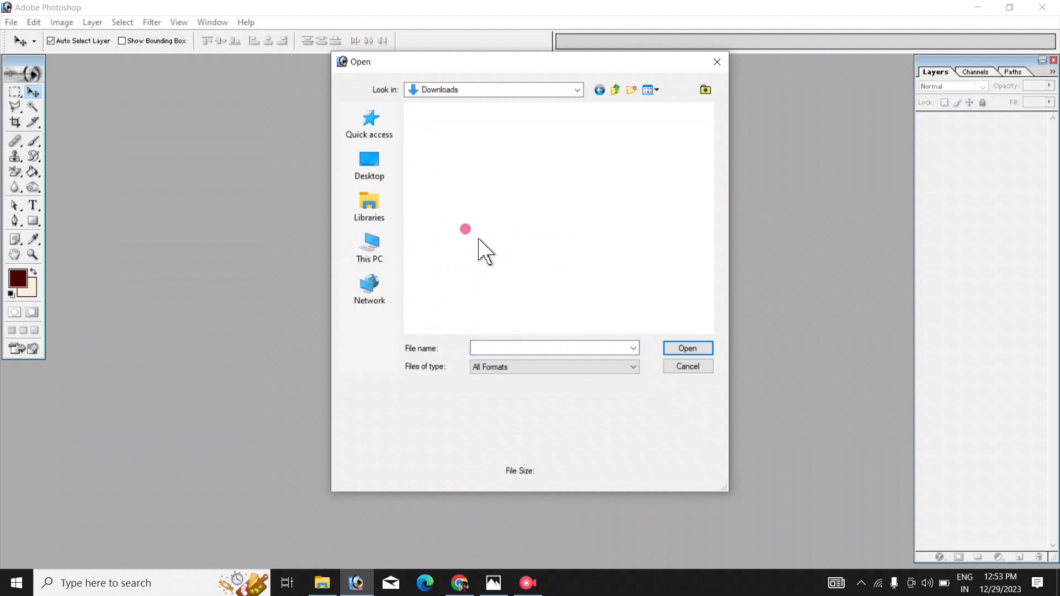
{"action": "scroll", "coordinate": [532, 287], "scroll_direction": "down", "scroll_amount": 5}
{"action": "scroll", "coordinate": [533, 284], "scroll_direction": "down", "scroll_amount": 3}
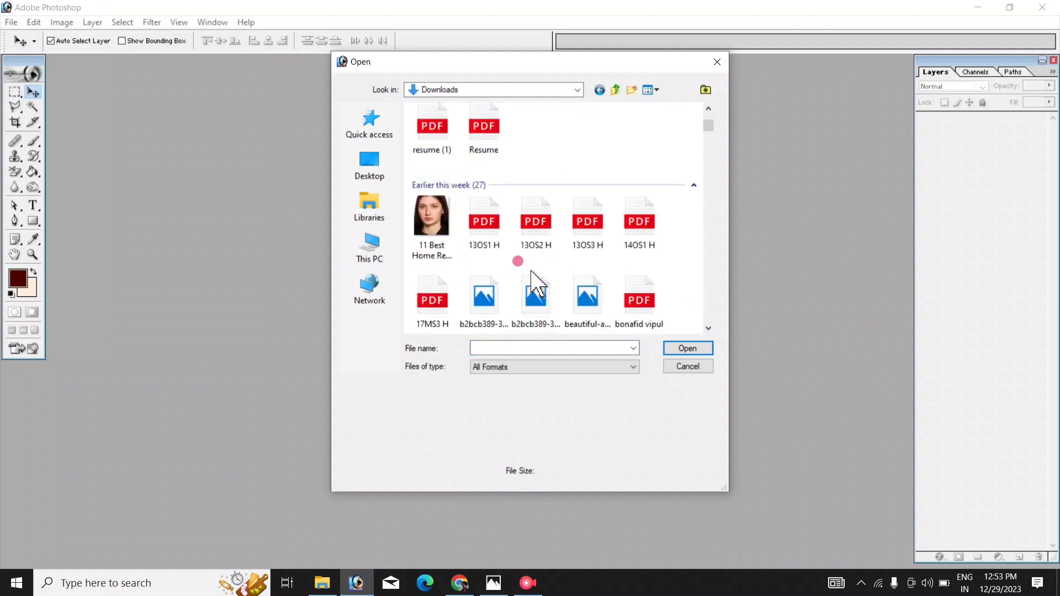
{"action": "scroll", "coordinate": [531, 271], "scroll_direction": "down", "scroll_amount": 2}
{"action": "scroll", "coordinate": [536, 224], "scroll_direction": "down", "scroll_amount": 3}
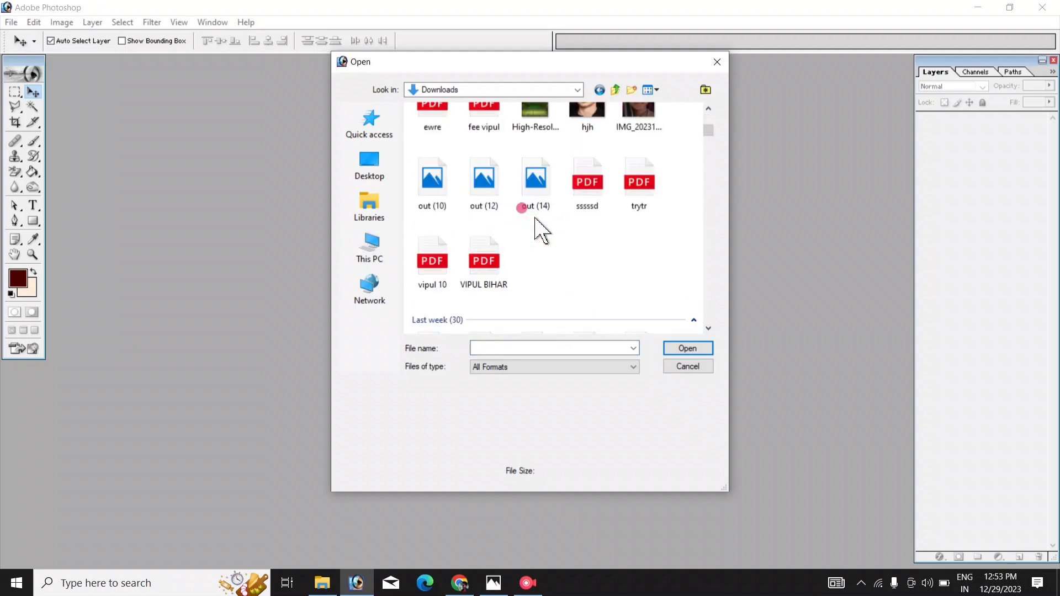
{"action": "left_click", "coordinate": [537, 210]}
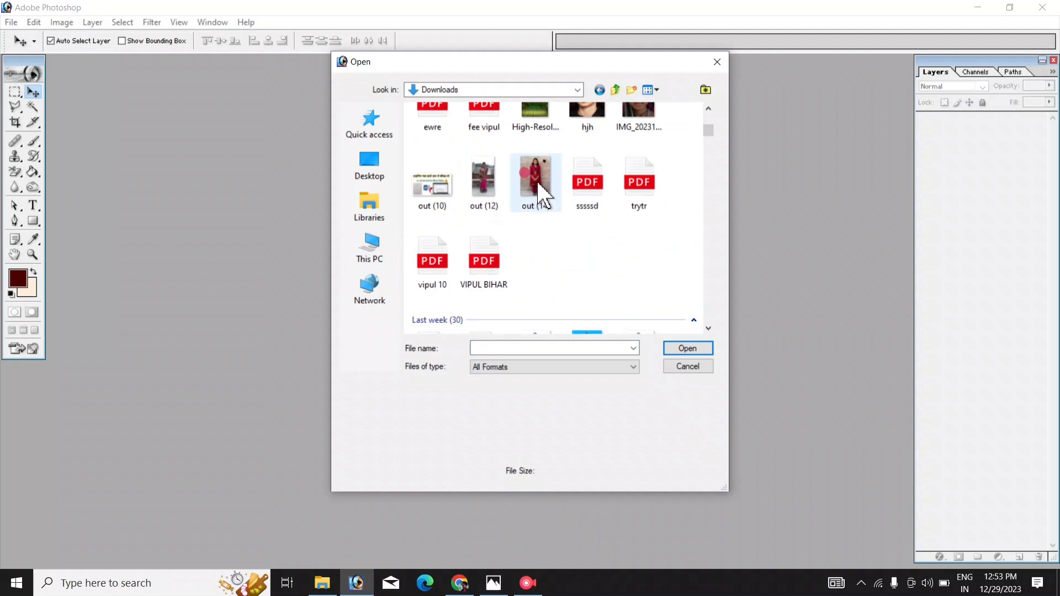
{"action": "left_click", "coordinate": [685, 350]}
- Browse to the SET NALANDA folder and select the saved composite etret
{"action": "double_click", "coordinate": [576, 257]}
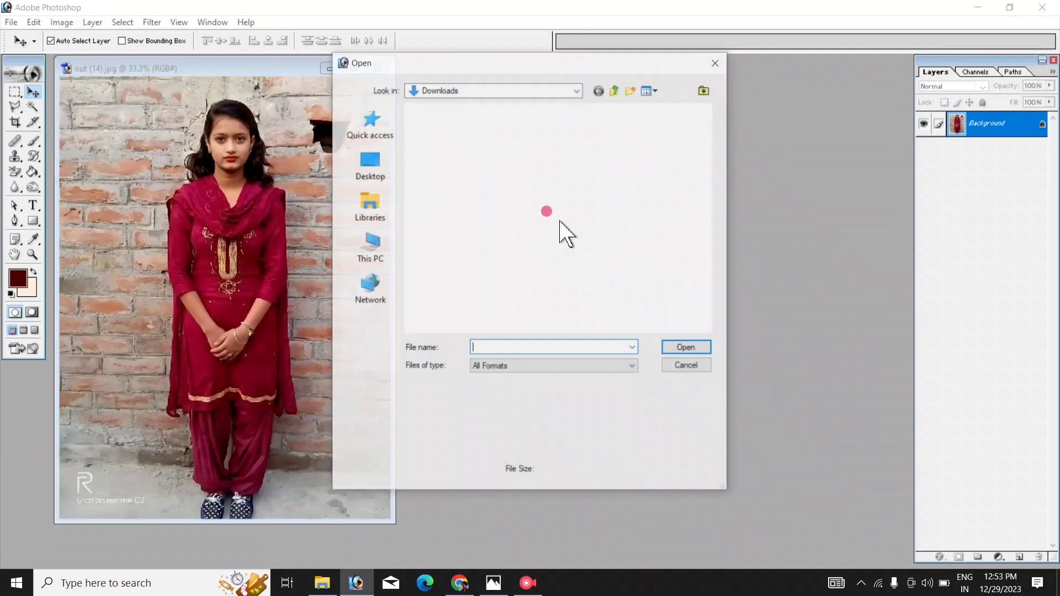
{"action": "double_click", "coordinate": [450, 167]}
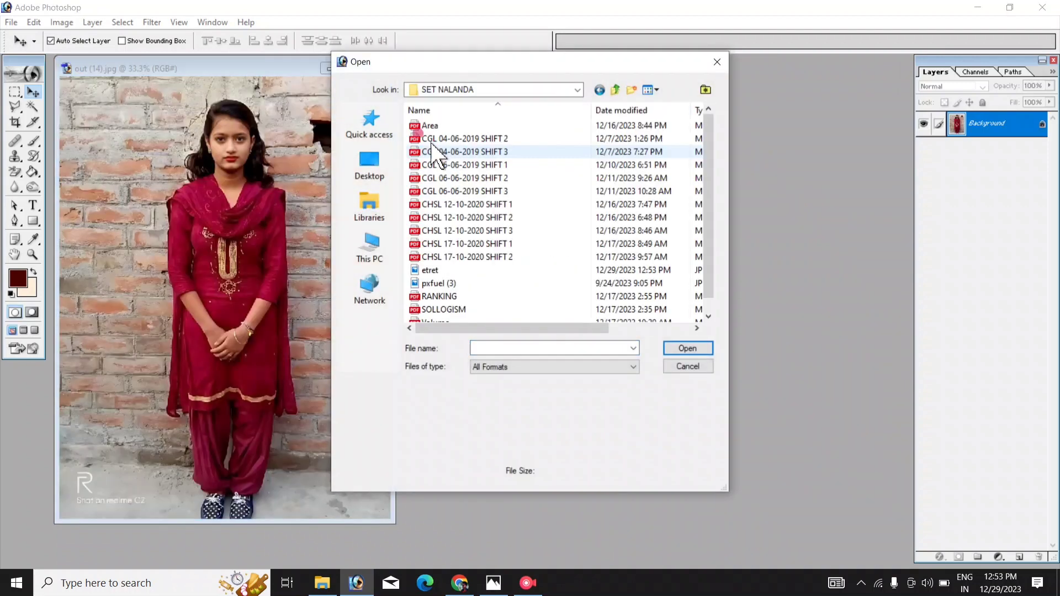
{"action": "left_click", "coordinate": [432, 283]}
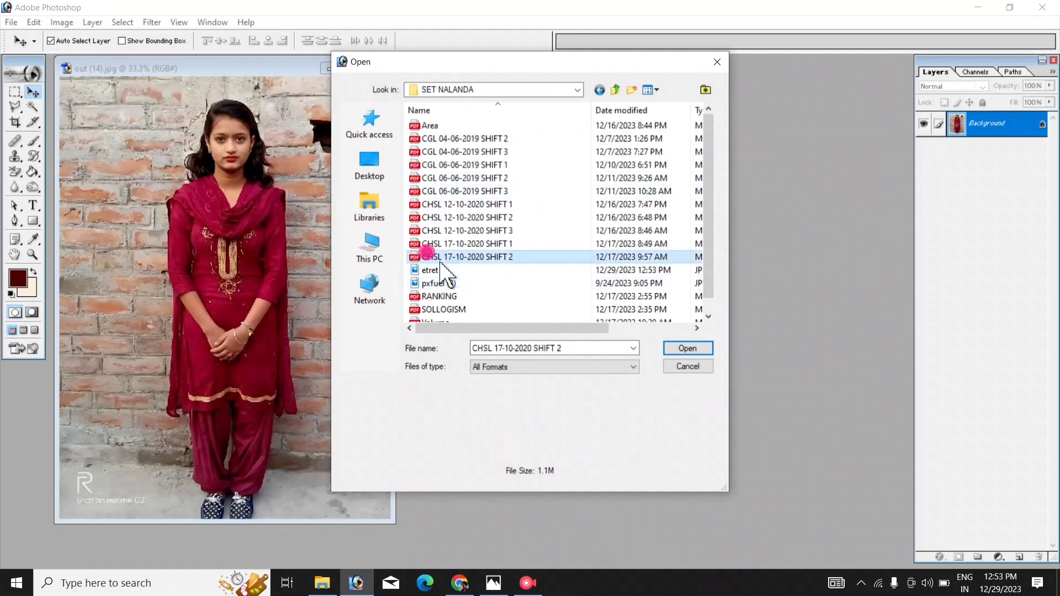
{"action": "left_click", "coordinate": [431, 270]}
- Open etret.jpg, place its window beside the original, and zoom into the dress
{"action": "left_click", "coordinate": [680, 352]}
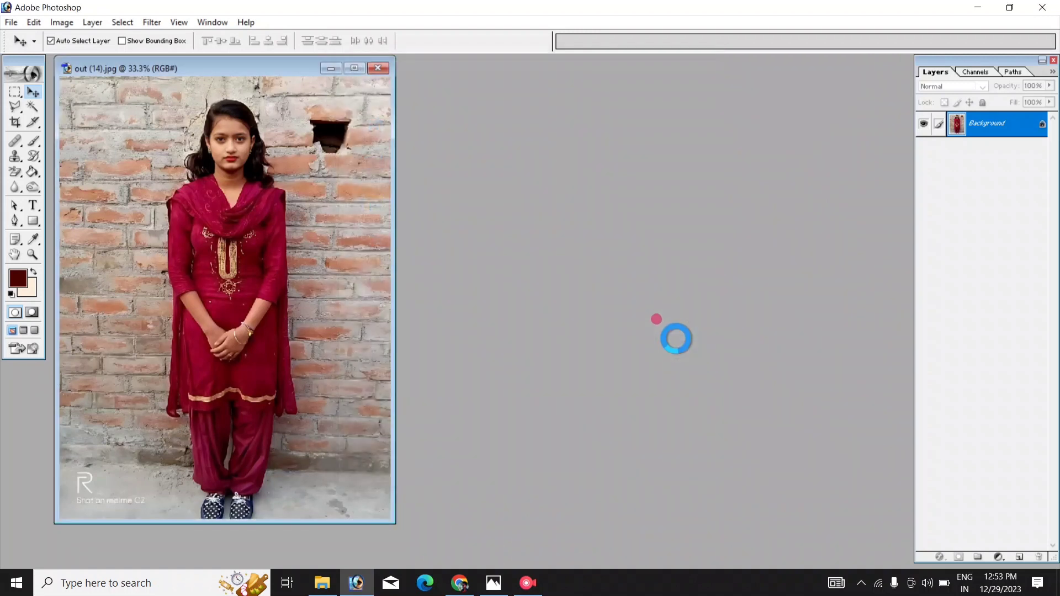
{"action": "mouse_move", "coordinate": [203, 77]}
{"action": "left_mouse_down"}
{"action": "mouse_move", "coordinate": [225, 93]}
{"action": "mouse_move", "coordinate": [586, 99]}
{"action": "left_mouse_up"}
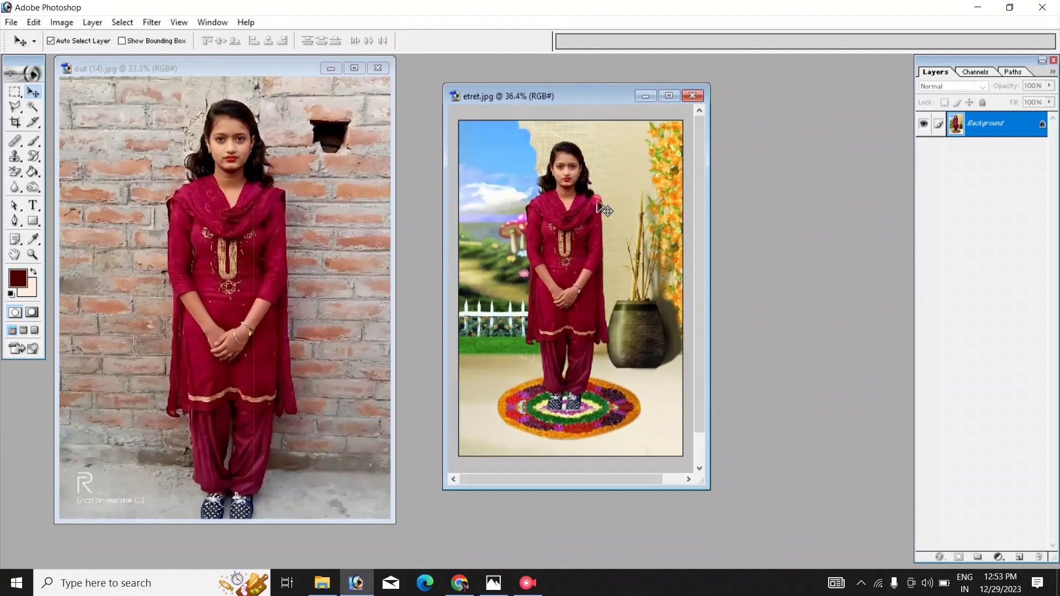
{"action": "key", "text": "ctrl+plus"}
{"action": "key", "text": "ctrl+plus"}
{"action": "key", "text": "ctrl+plus"}
{"action": "key", "text": "ctrl+plus"}
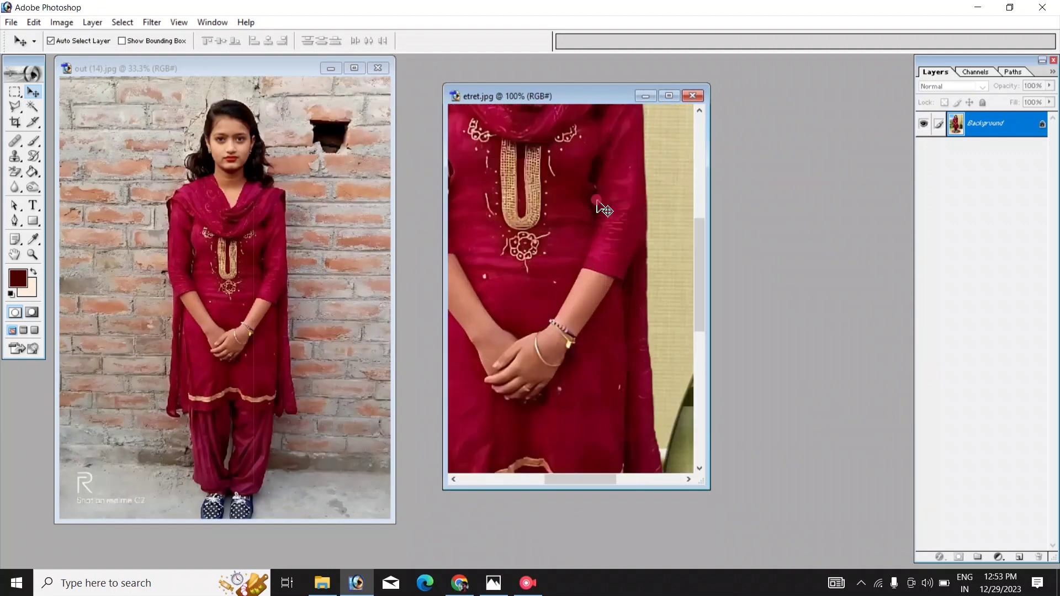
{"action": "left_click_drag", "start_coordinate": [598, 209], "coordinate": [576, 328]}
{"action": "scroll", "coordinate": [576, 328], "scroll_direction": "up", "scroll_amount": 2}
{"action": "scroll", "coordinate": [580, 329], "scroll_direction": "up", "scroll_amount": 1}
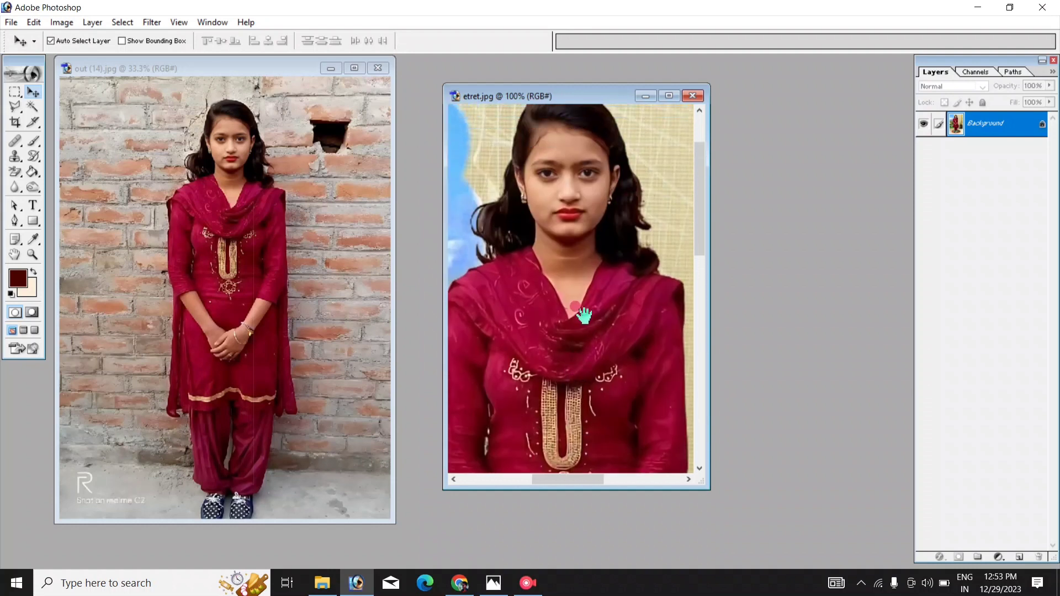
{"action": "scroll", "coordinate": [580, 315], "scroll_direction": "up", "scroll_amount": 1}
- Zoom the original to 66.7% and the composite out to 25% for comparison
{"action": "left_click", "coordinate": [257, 144]}
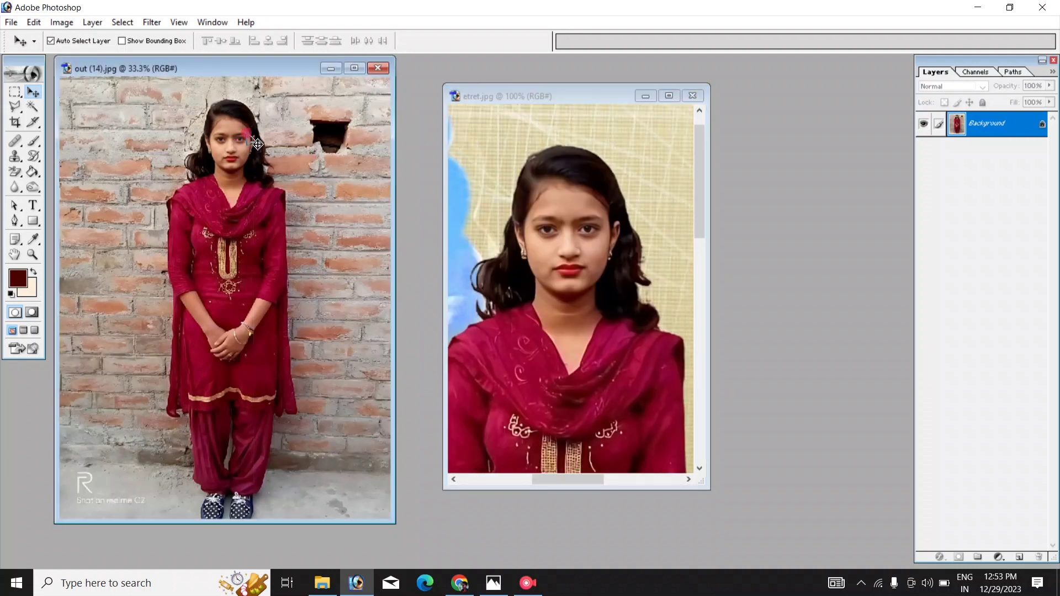
{"action": "key", "text": "ctrl+plus"}
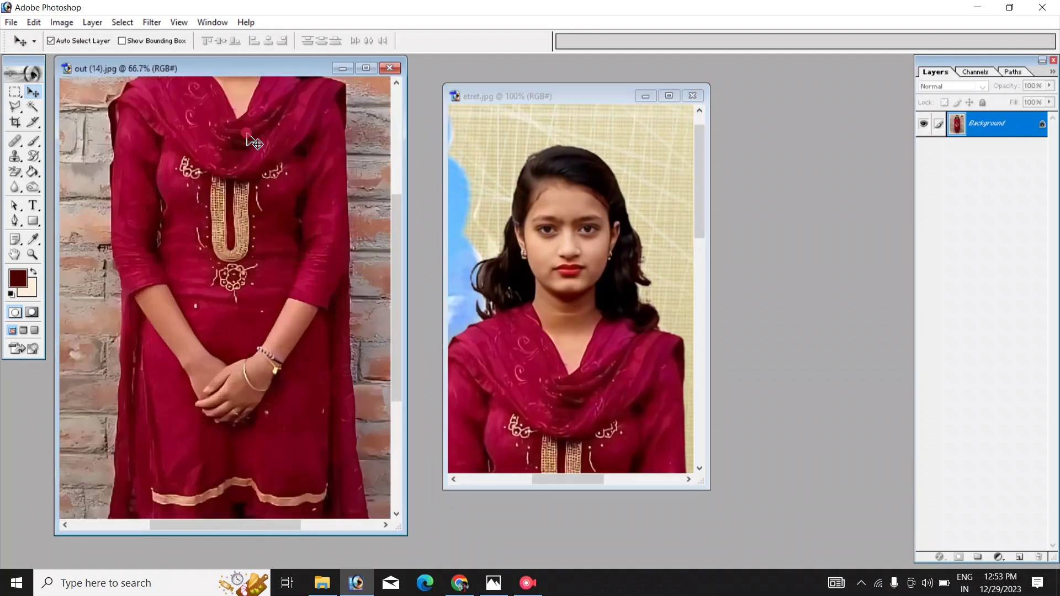
{"action": "mouse_move", "coordinate": [251, 236]}
{"action": "left_mouse_down"}
{"action": "mouse_move", "coordinate": [244, 146]}
{"action": "mouse_move", "coordinate": [318, 381]}
{"action": "left_mouse_up"}
{"action": "left_click", "coordinate": [529, 222]}
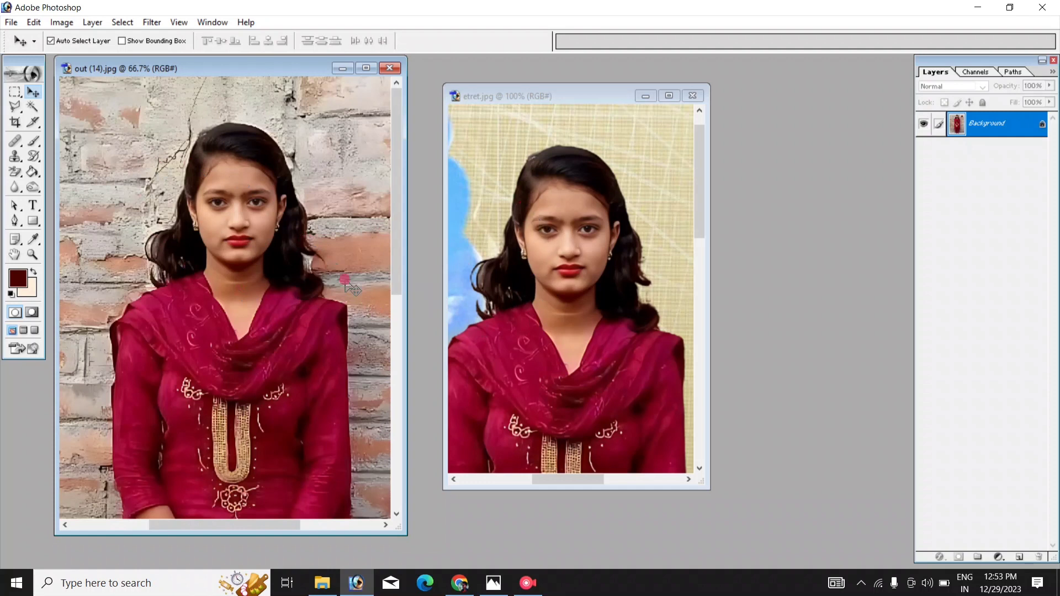
{"action": "mouse_move", "coordinate": [345, 282]}
{"action": "left_mouse_down"}
{"action": "mouse_move", "coordinate": [584, 163]}
{"action": "mouse_move", "coordinate": [564, 157]}
{"action": "left_mouse_up"}
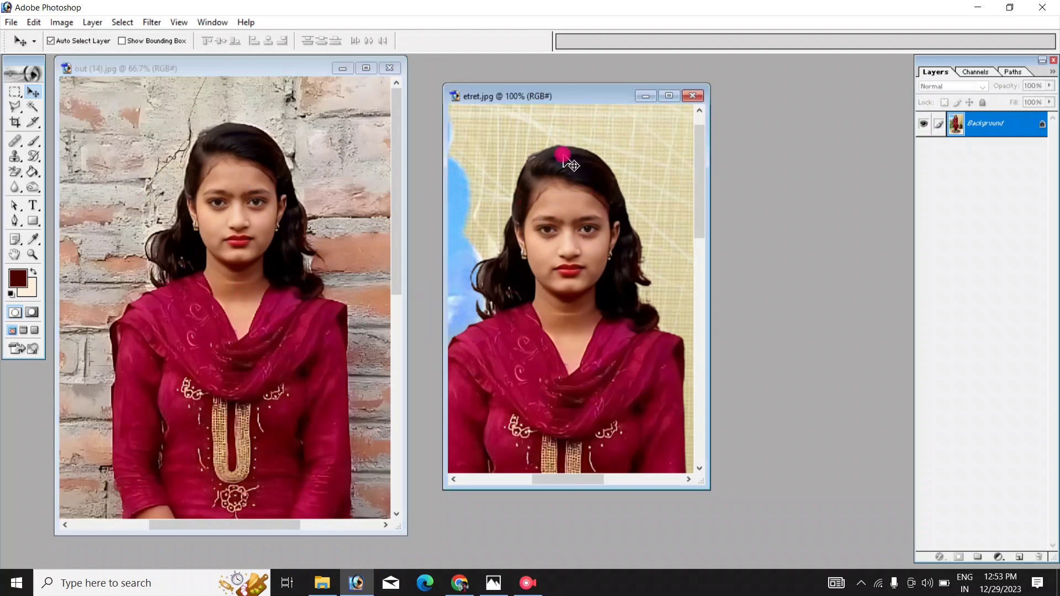
{"action": "key", "text": "ctrl+minus"}
{"action": "key", "text": "ctrl+minus"}
{"action": "key", "text": "ctrl+minus"}
{"action": "key", "text": "ctrl+minus"}
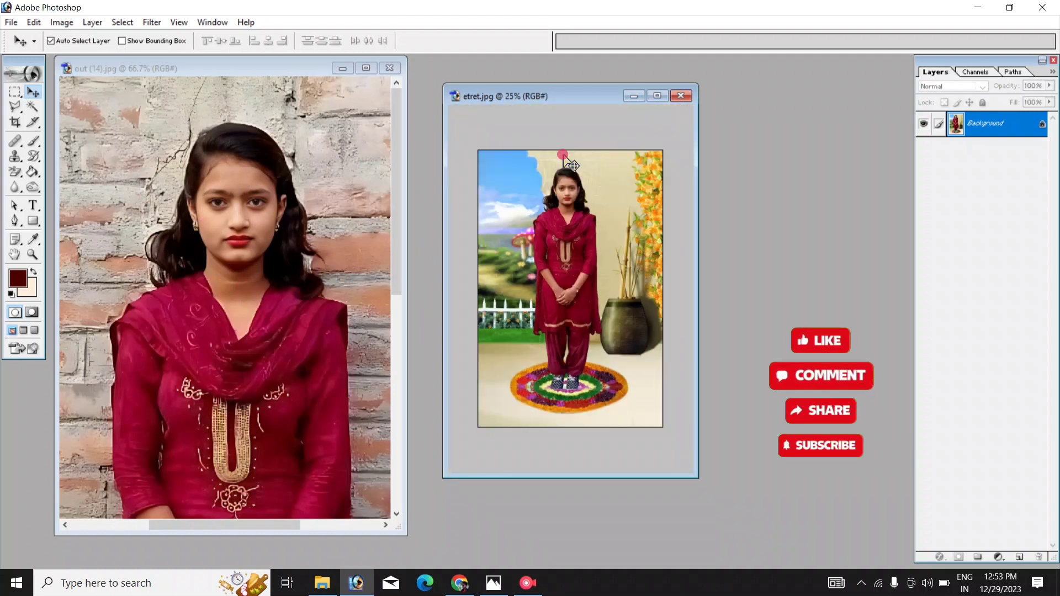